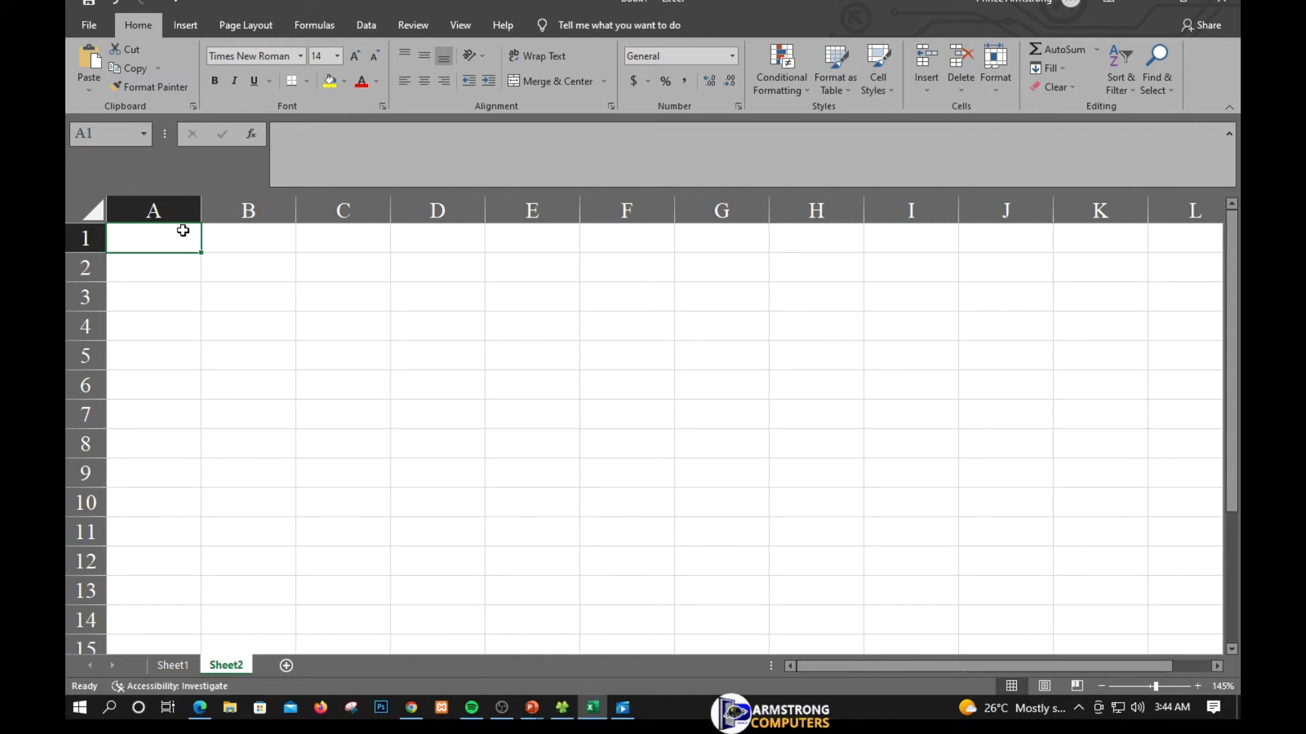
- Enter the heading "Choice Between $600 and $1000" in cell A1
{"action": "type", "text": "C"}
{"action": "key", "text": "BackSpace"}
{"action": "type", "text": "C"}
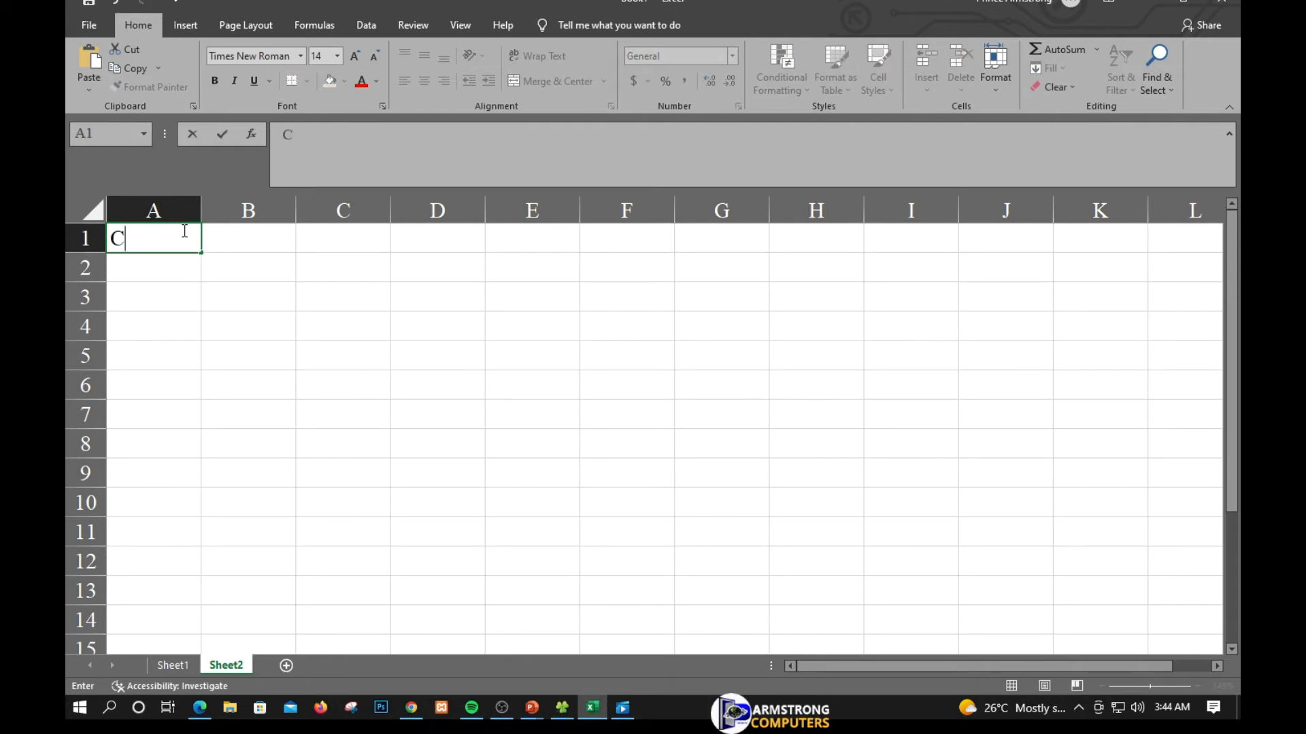
{"action": "type", "text": "hoice B"}
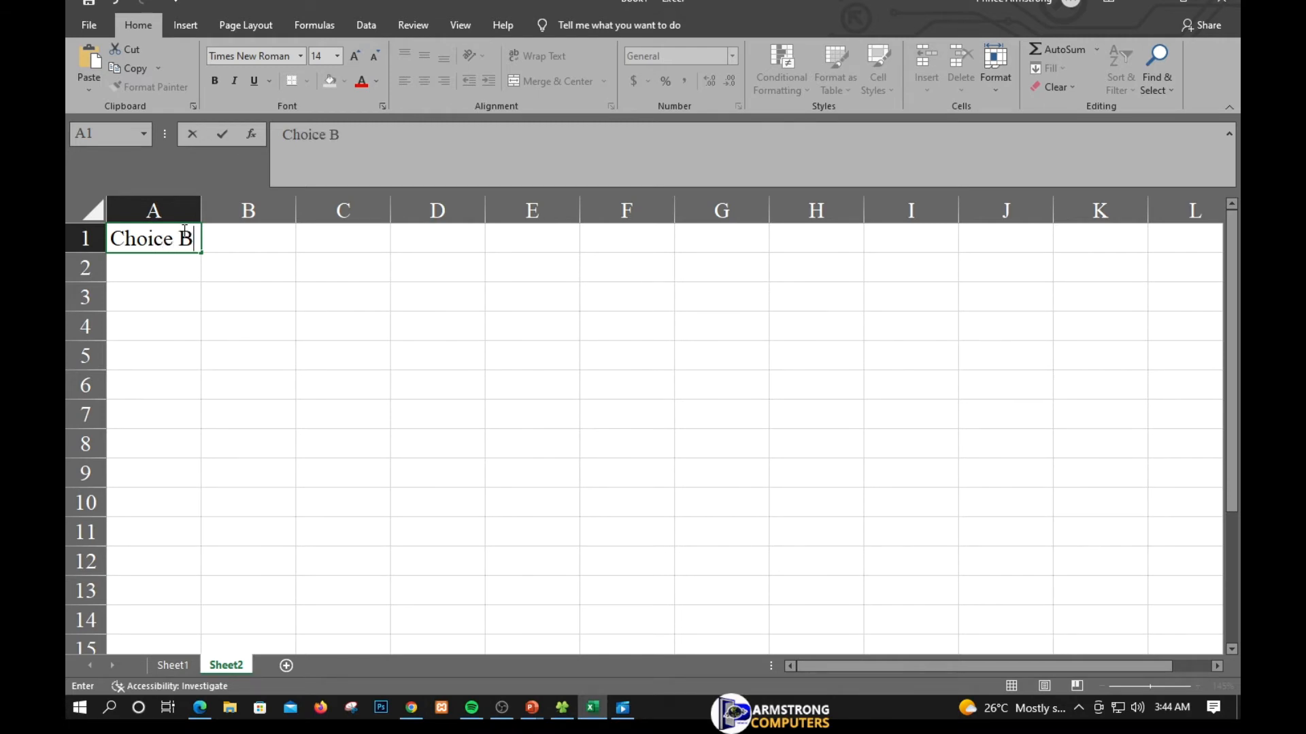
{"action": "type", "text": "etwee"}
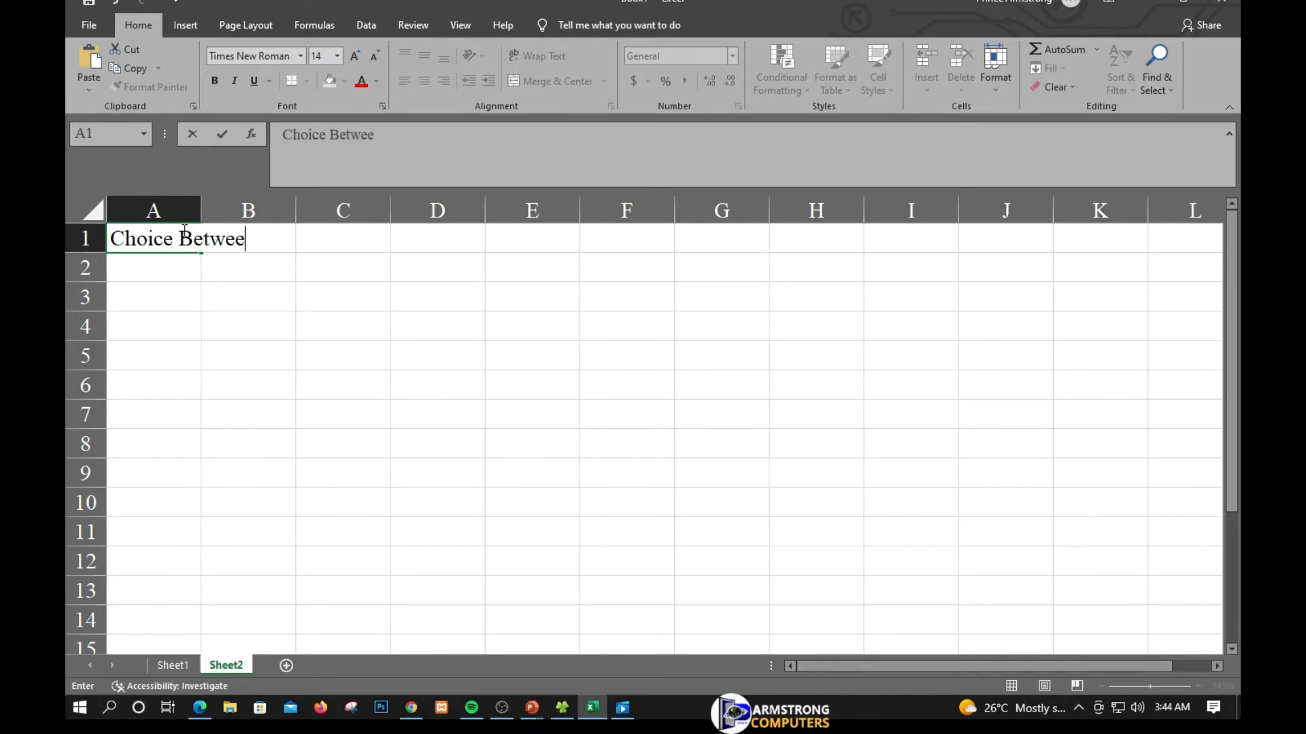
{"action": "type", "text": "n $600 AND"}
{"action": "key", "text": "BackSpace"}
{"action": "key", "text": "BackSpace"}
{"action": "key", "text": "BackSpace"}
{"action": "key", "text": "BackSpace"}
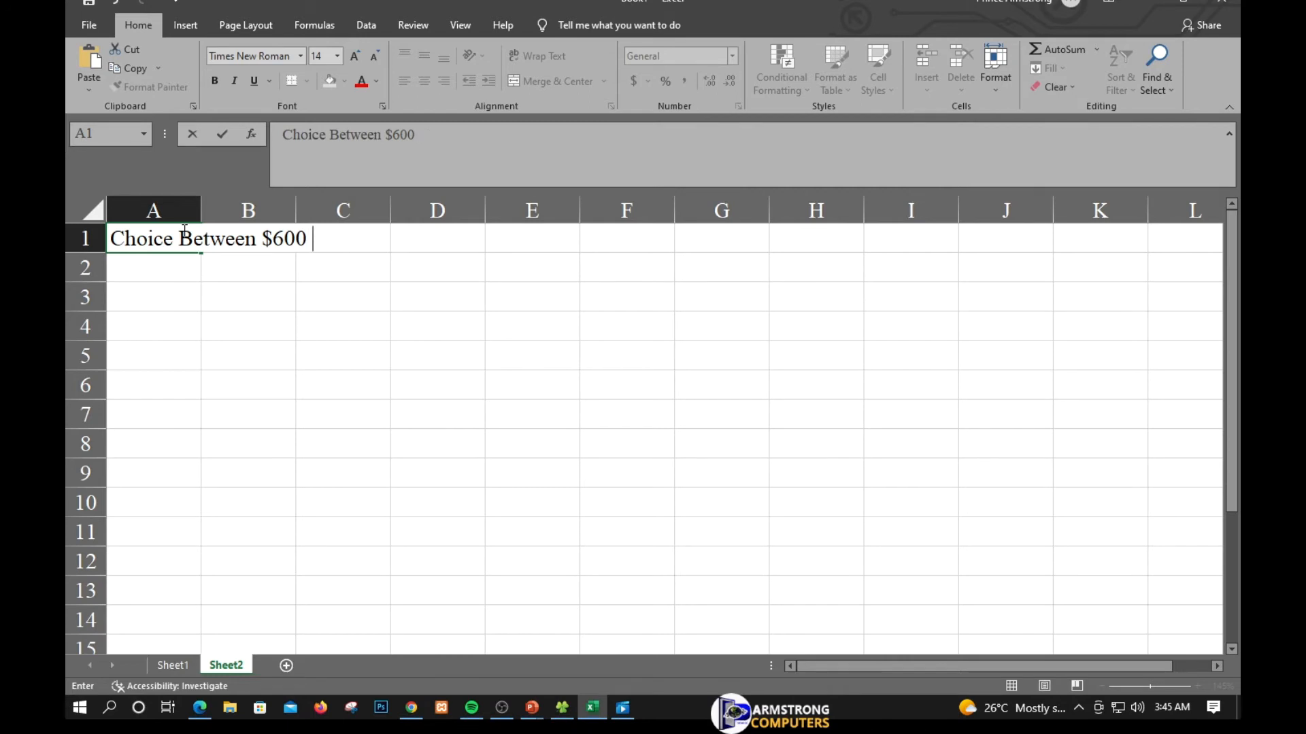
{"action": "type", "text": "and $1000"}
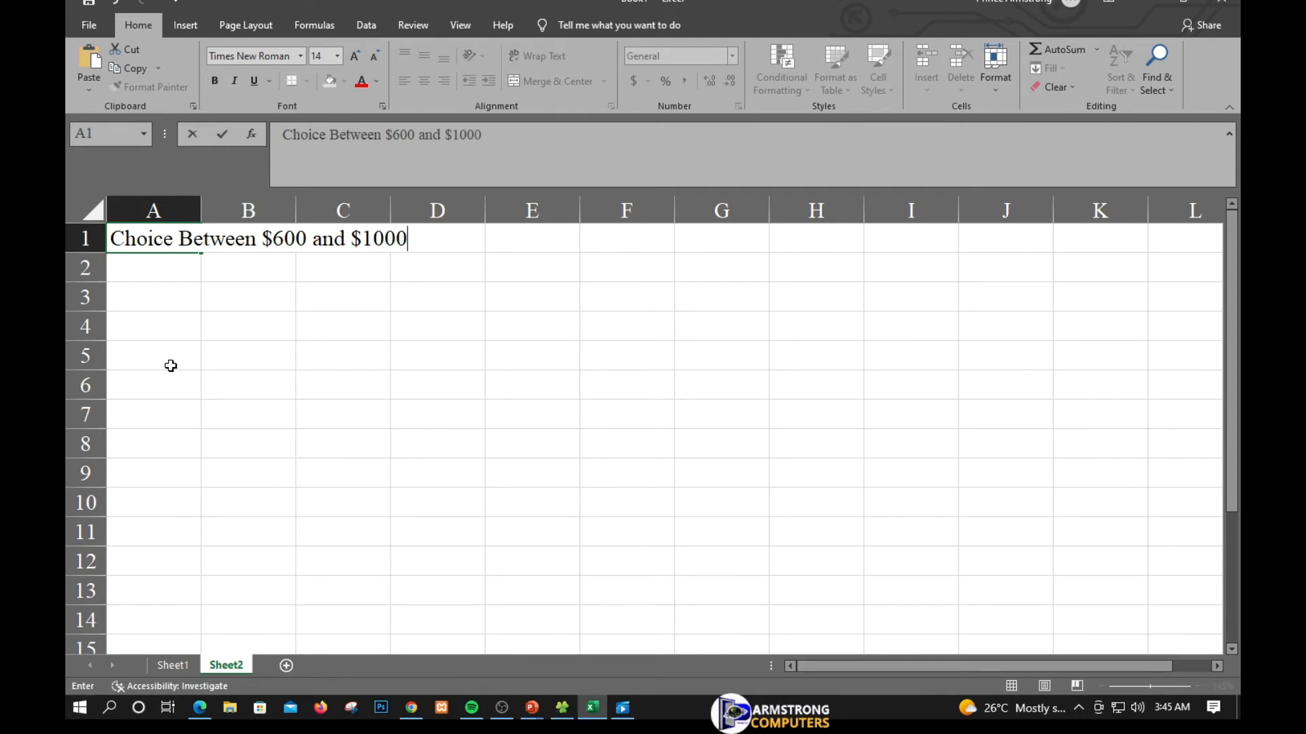
- Enter the label "Payment" in cell A3
{"action": "left_click", "coordinate": [144, 298]}
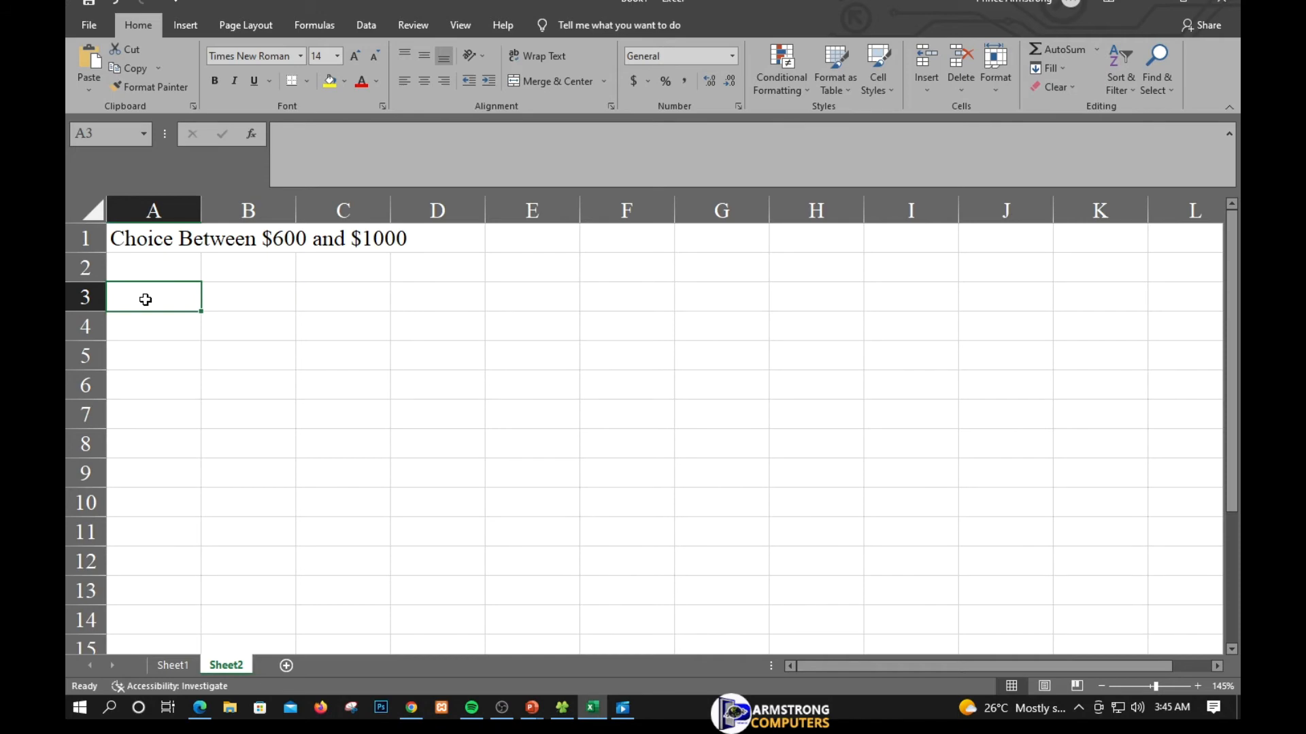
{"action": "type", "text": "P"}
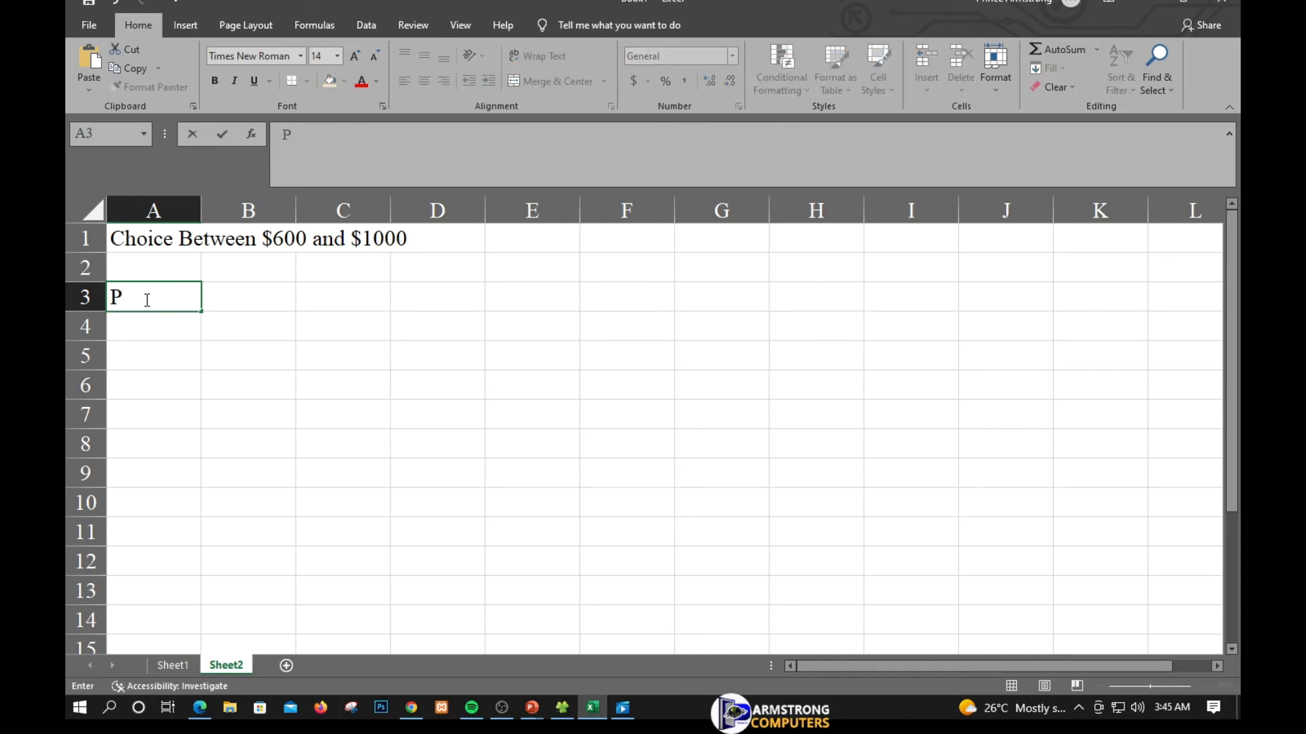
{"action": "type", "text": "ayment"}
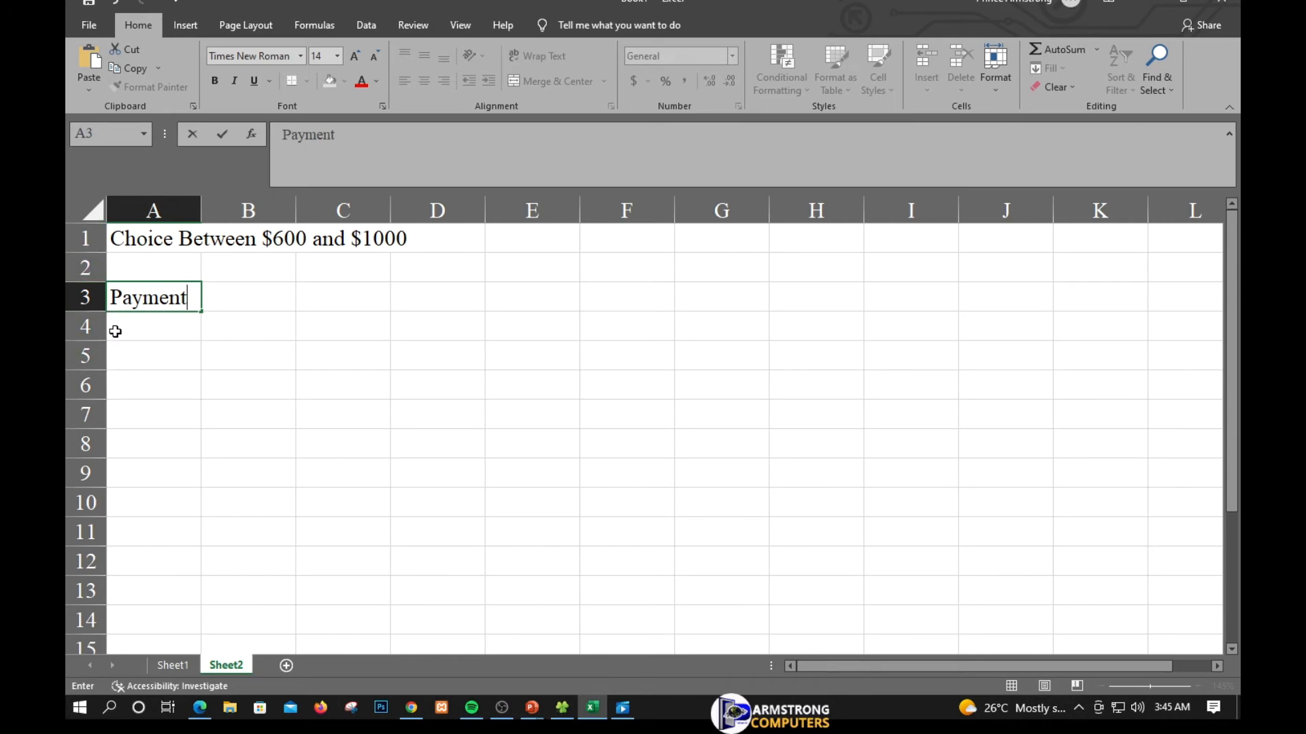
- Enter the label "Interest Rate" in cell A4, correcting the misspelt word Rate
{"action": "left_click", "coordinate": [131, 332]}
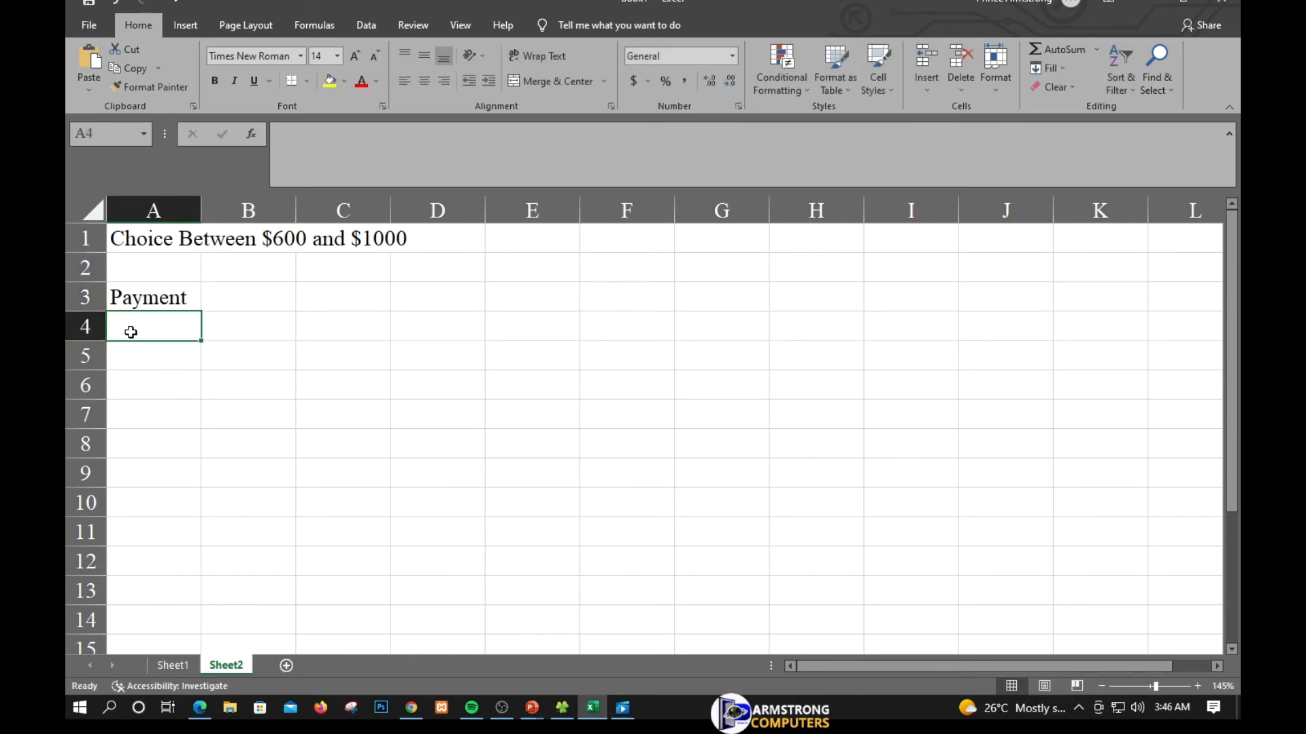
{"action": "type", "text": "I"}
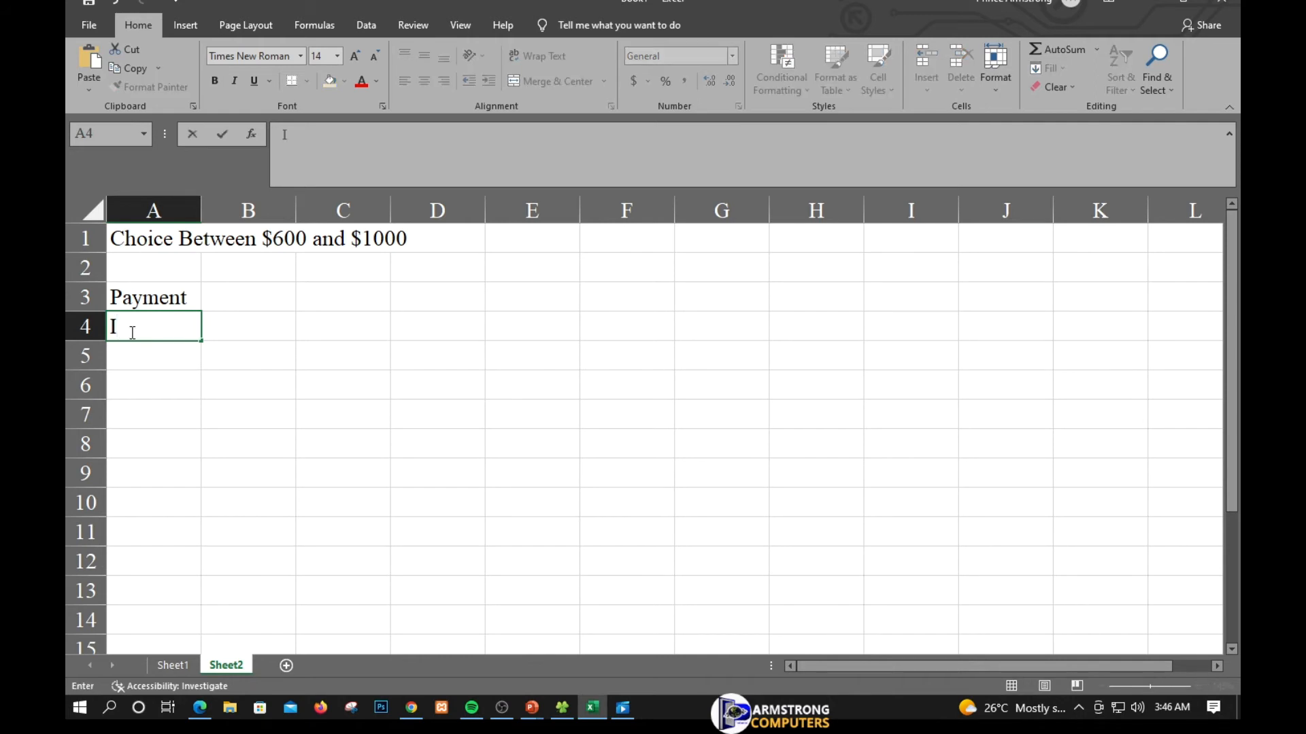
{"action": "type", "text": "nterest "}
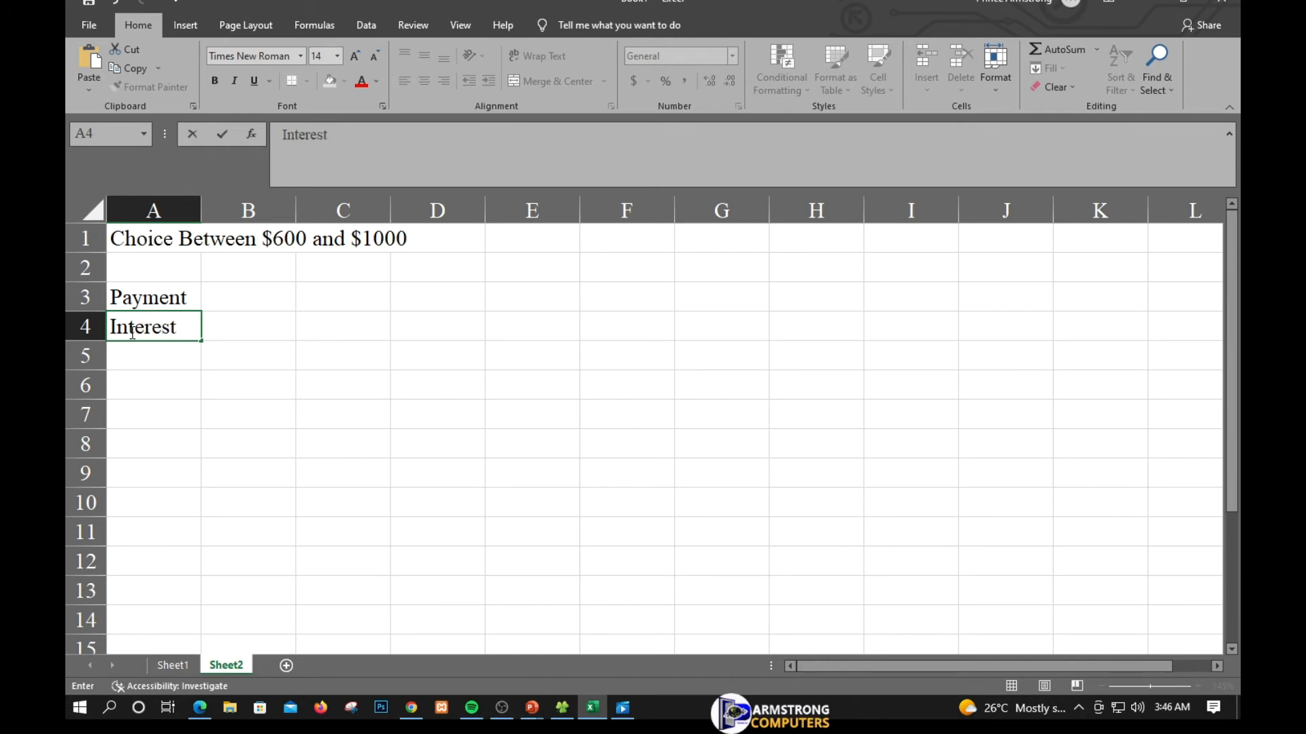
{"action": "type", "text": "Rete"}
{"action": "key", "text": "ctrl+Return"}
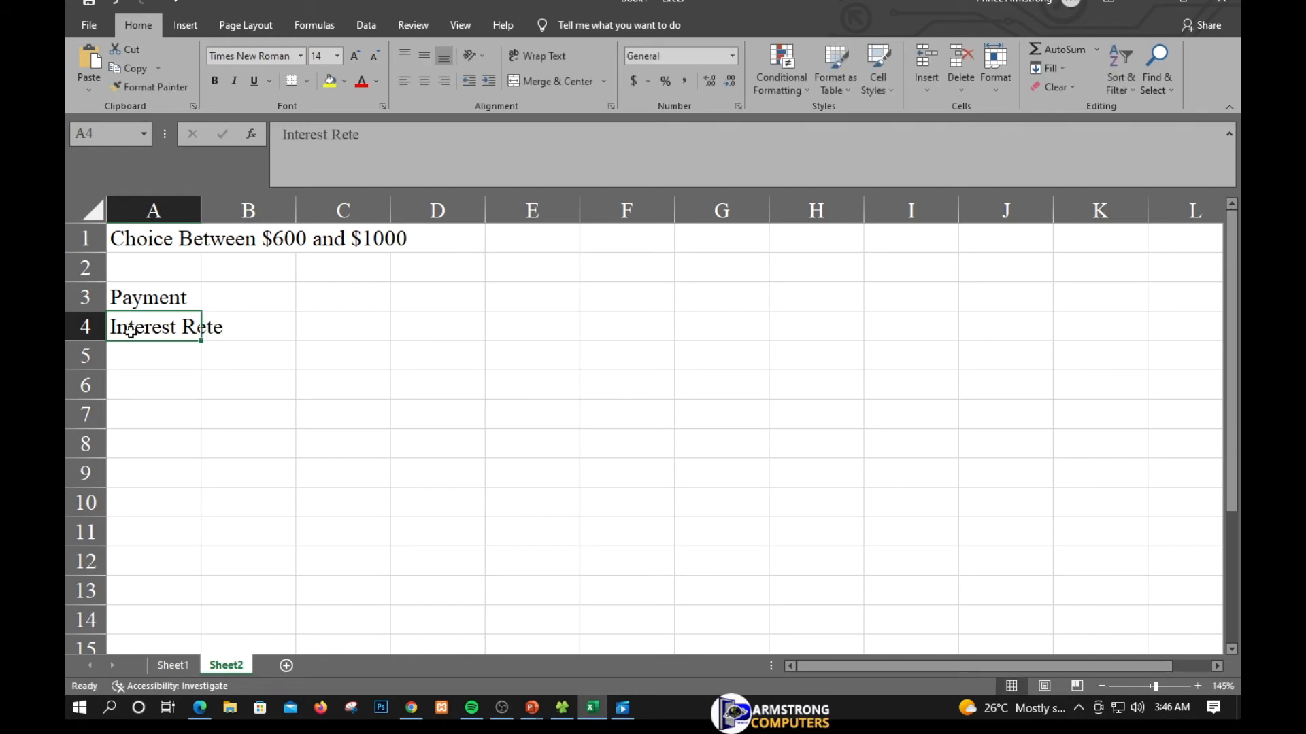
{"action": "double_click", "coordinate": [155, 325]}
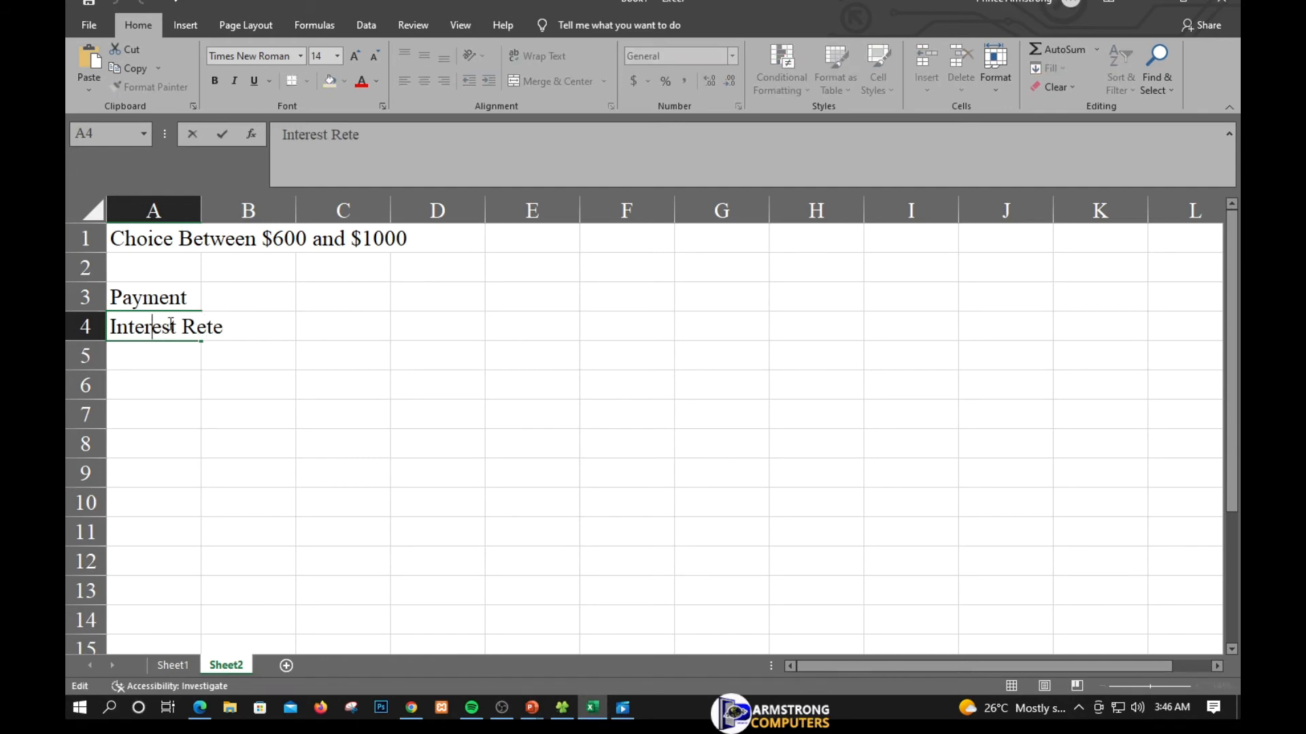
{"action": "left_click", "coordinate": [206, 326]}
{"action": "key", "text": "BackSpace"}
{"action": "type", "text": "a"}
{"action": "key", "text": "Return"}
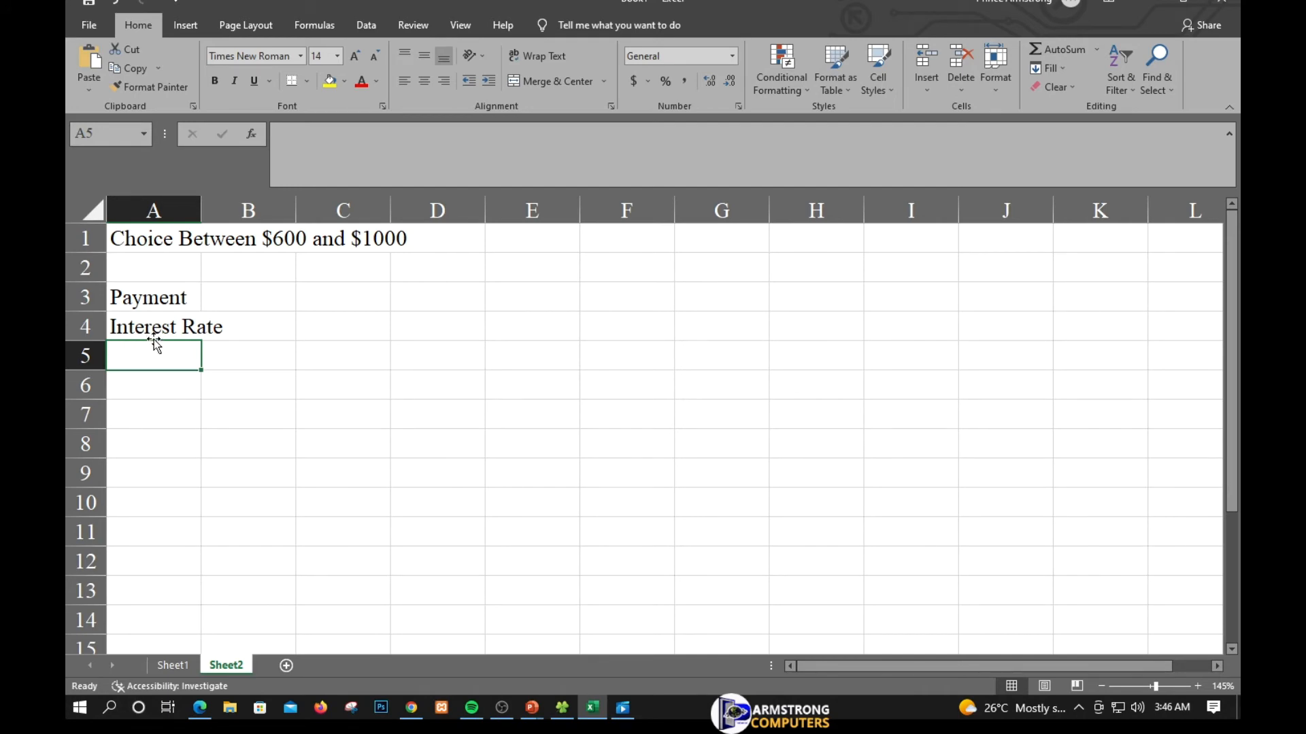
- Enter the label "Periods" in cell A5
{"action": "type", "text": "P"}
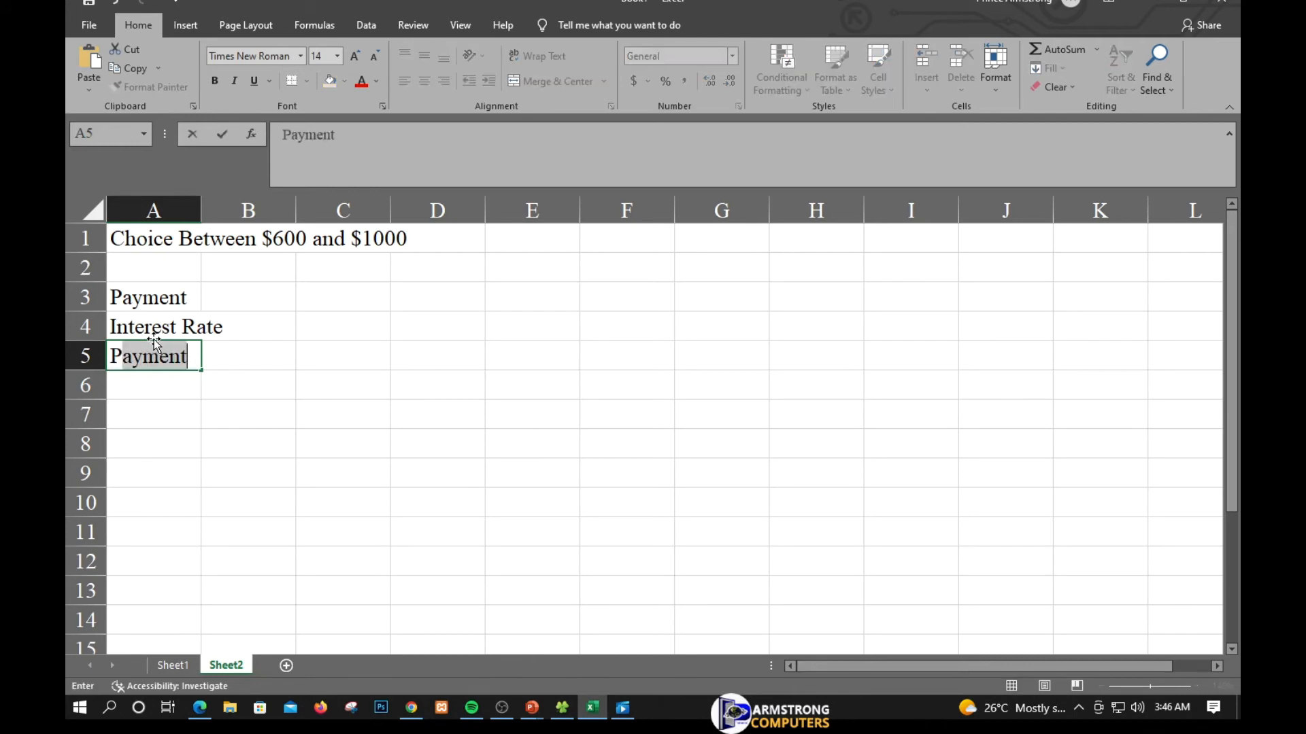
{"action": "type", "text": "er"}
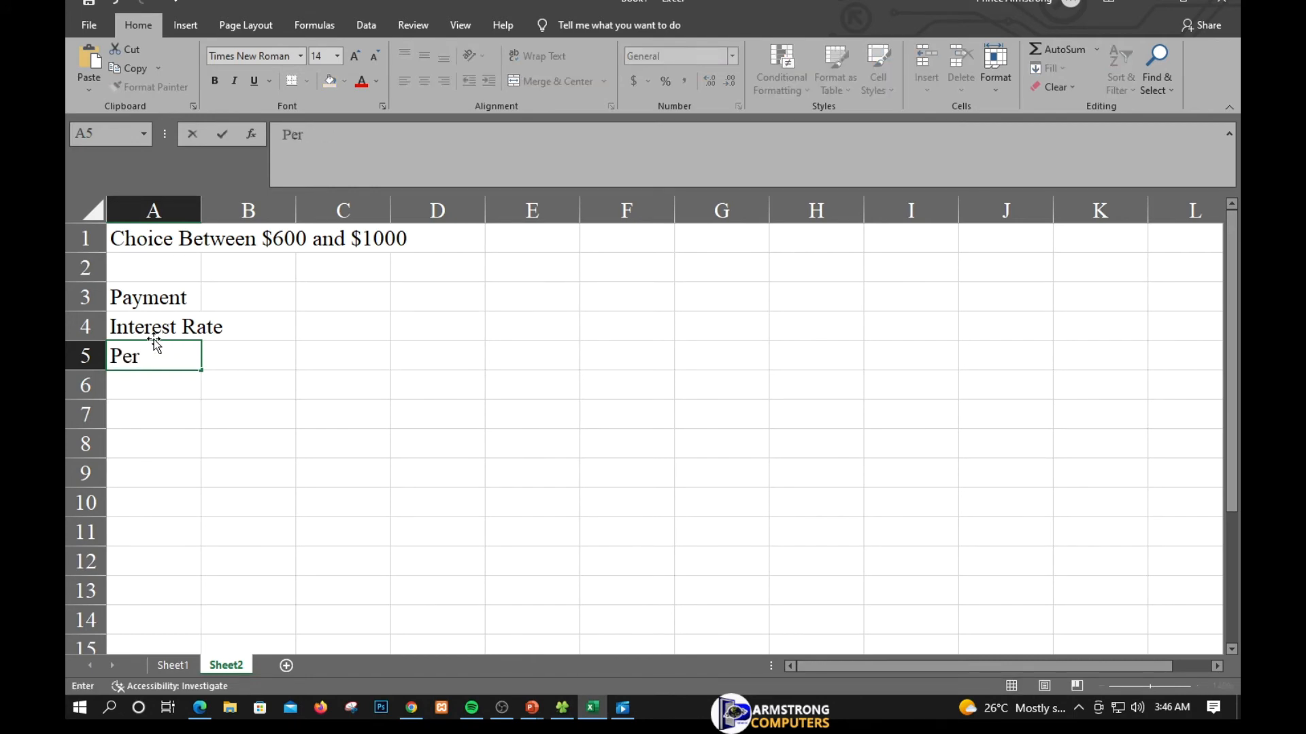
{"action": "type", "text": "iods"}
{"action": "key", "text": "Return"}
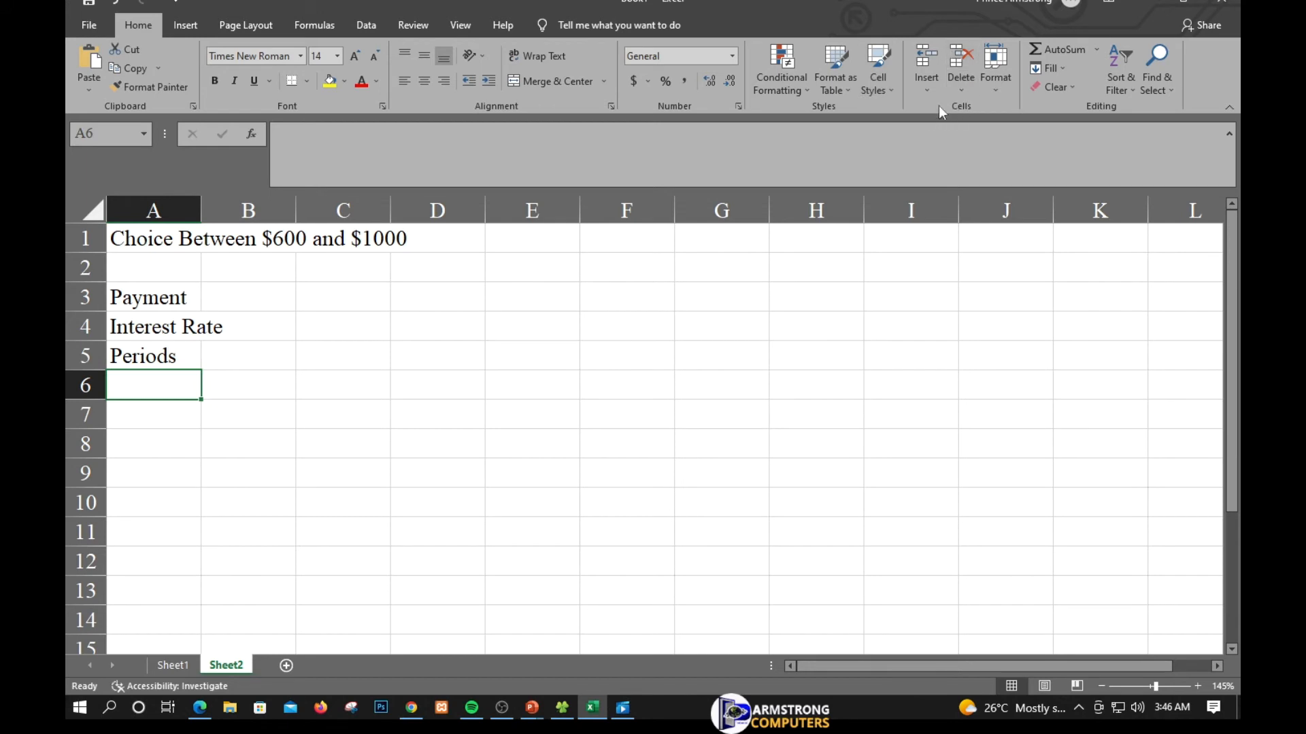
- Set the width of column A to 13
{"action": "left_click", "coordinate": [992, 94]}
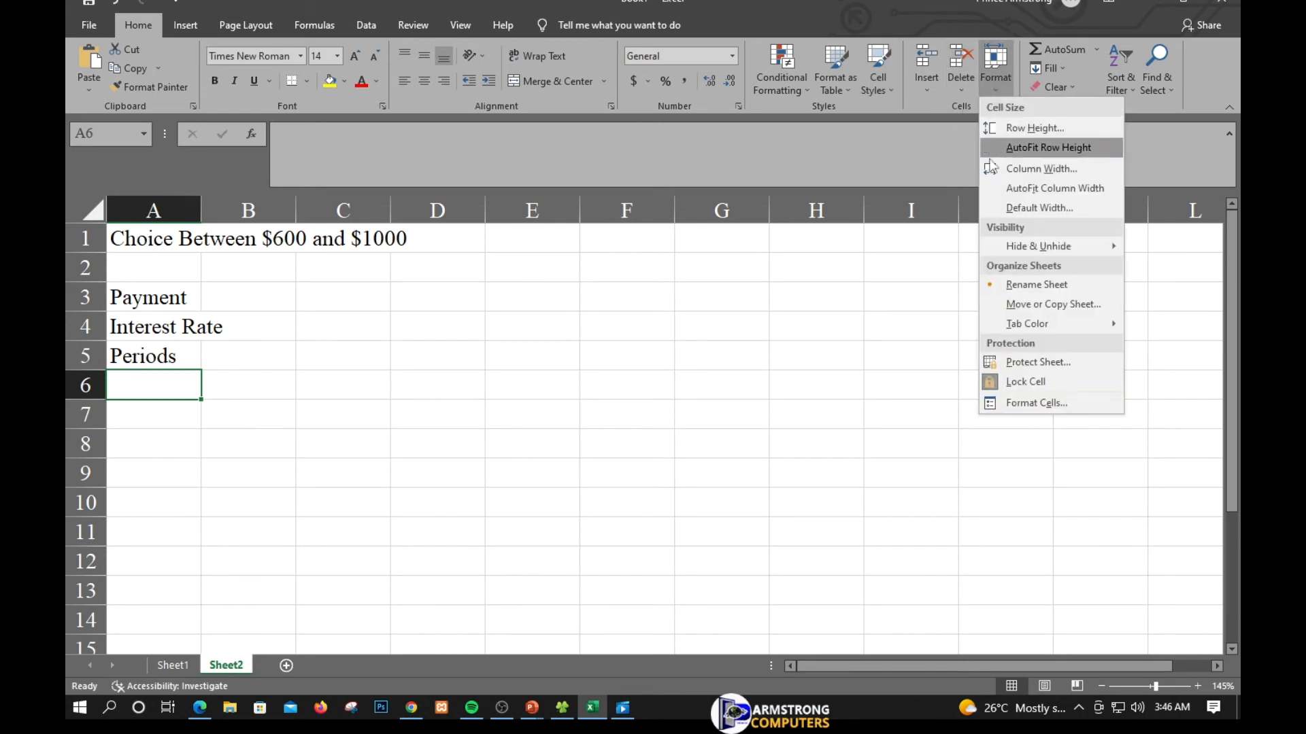
{"action": "left_click", "coordinate": [1045, 168]}
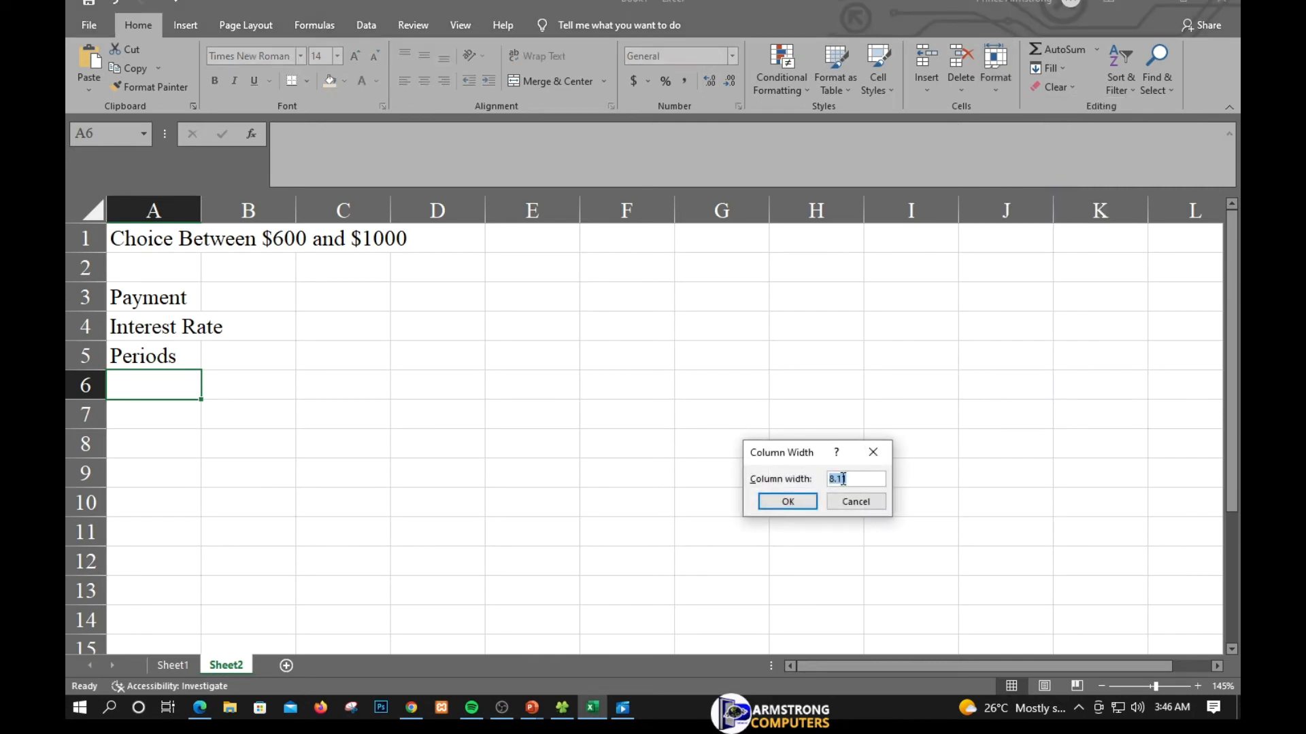
{"action": "type", "text": "13"}
{"action": "key", "text": "Return"}
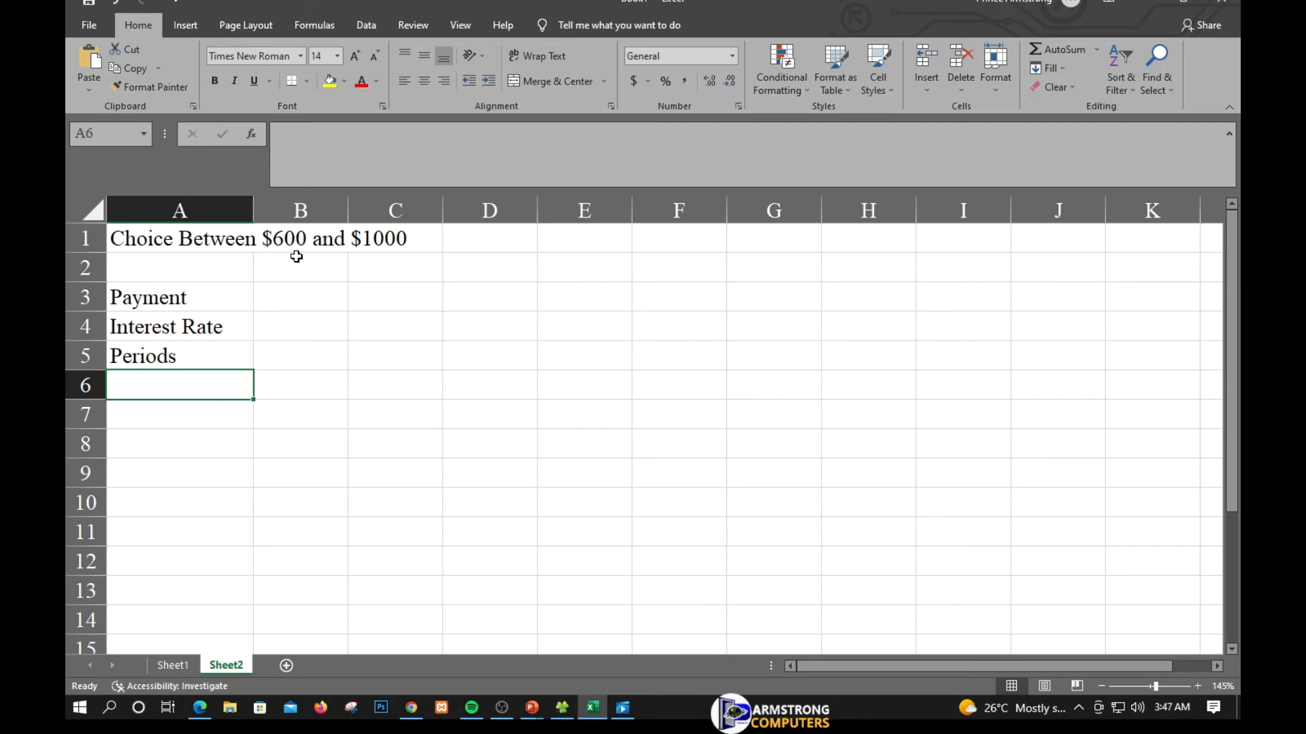
- Enter the values 1000, 8% and 5 in cells B3, B4 and B5
{"action": "left_click", "coordinate": [294, 302]}
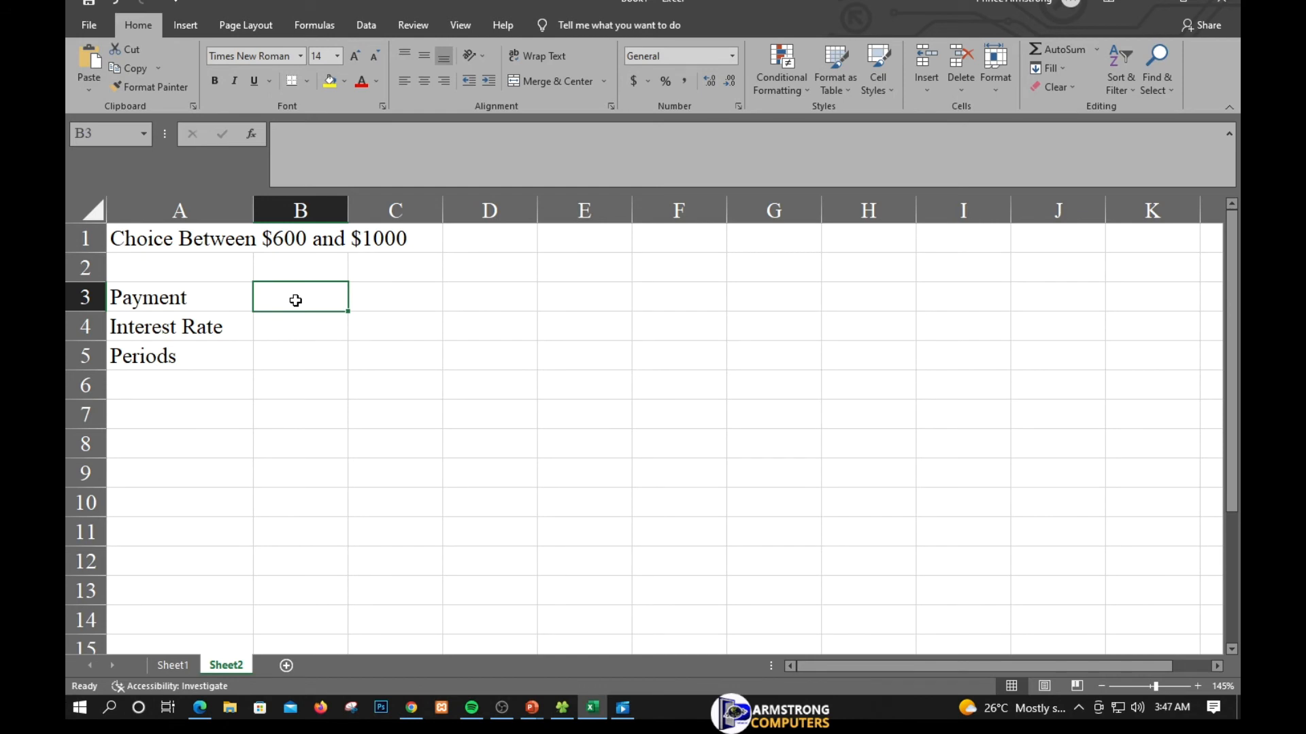
{"action": "double_click", "coordinate": [296, 300]}
{"action": "type", "text": "1000"}
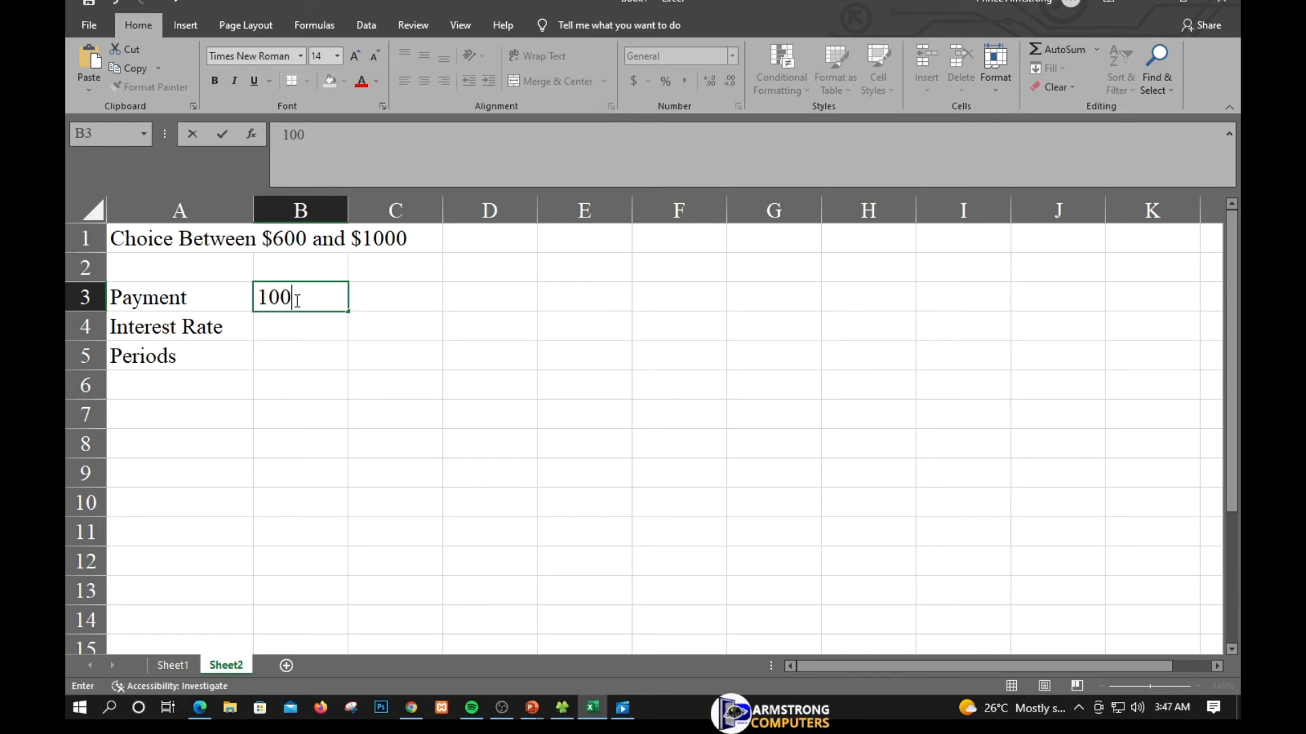
{"action": "key", "text": "Return"}
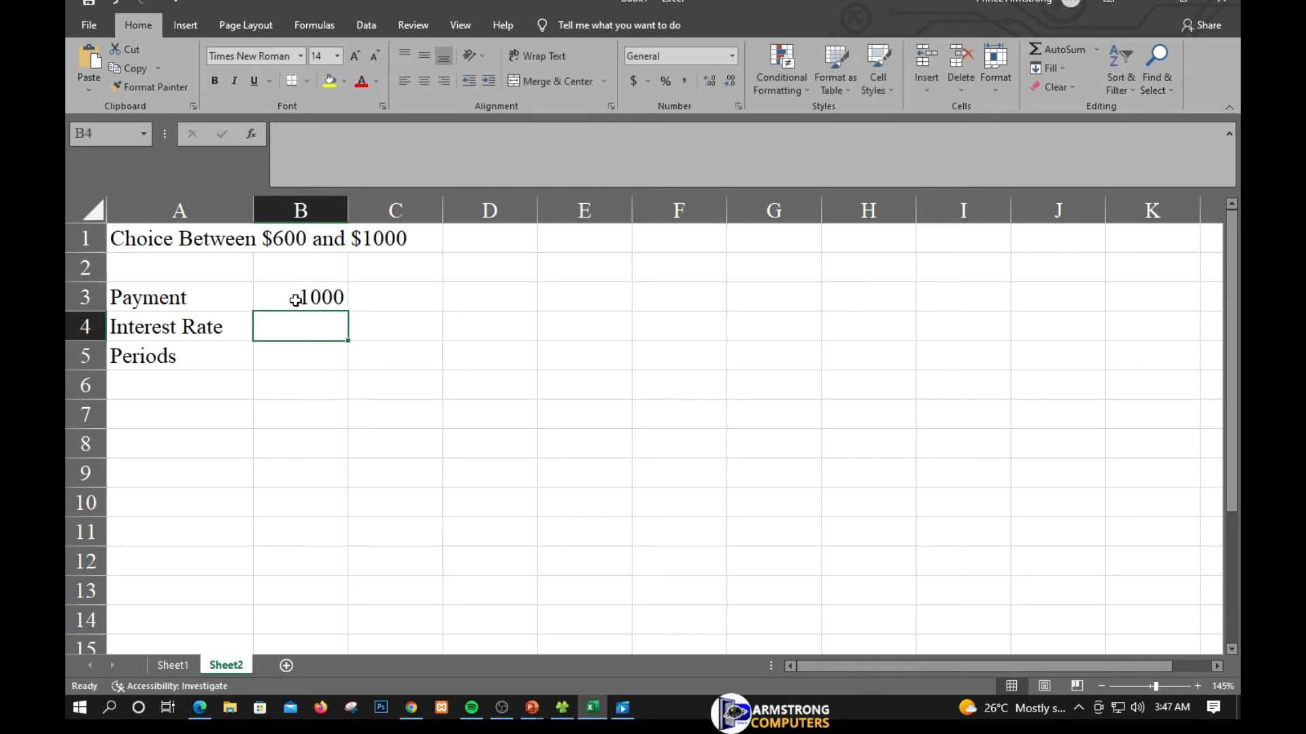
{"action": "type", "text": "8"}
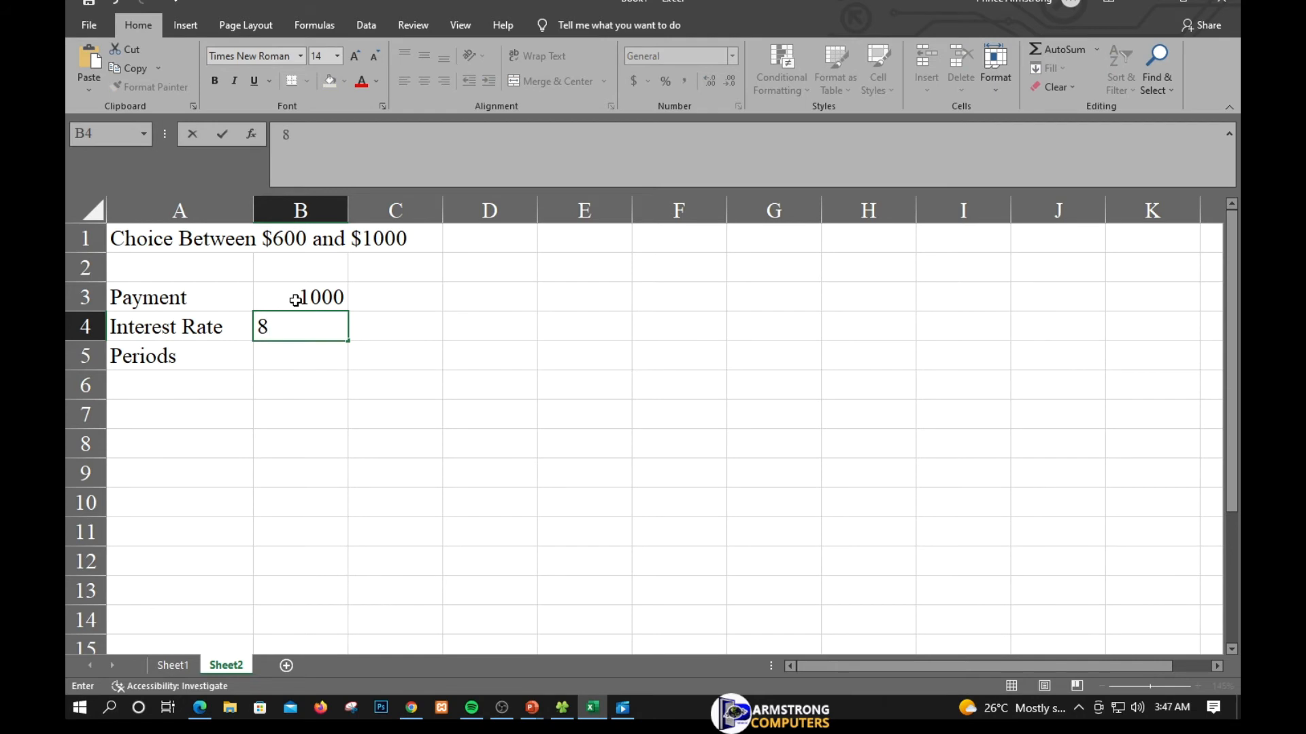
{"action": "type", "text": "%"}
{"action": "key", "text": "Return"}
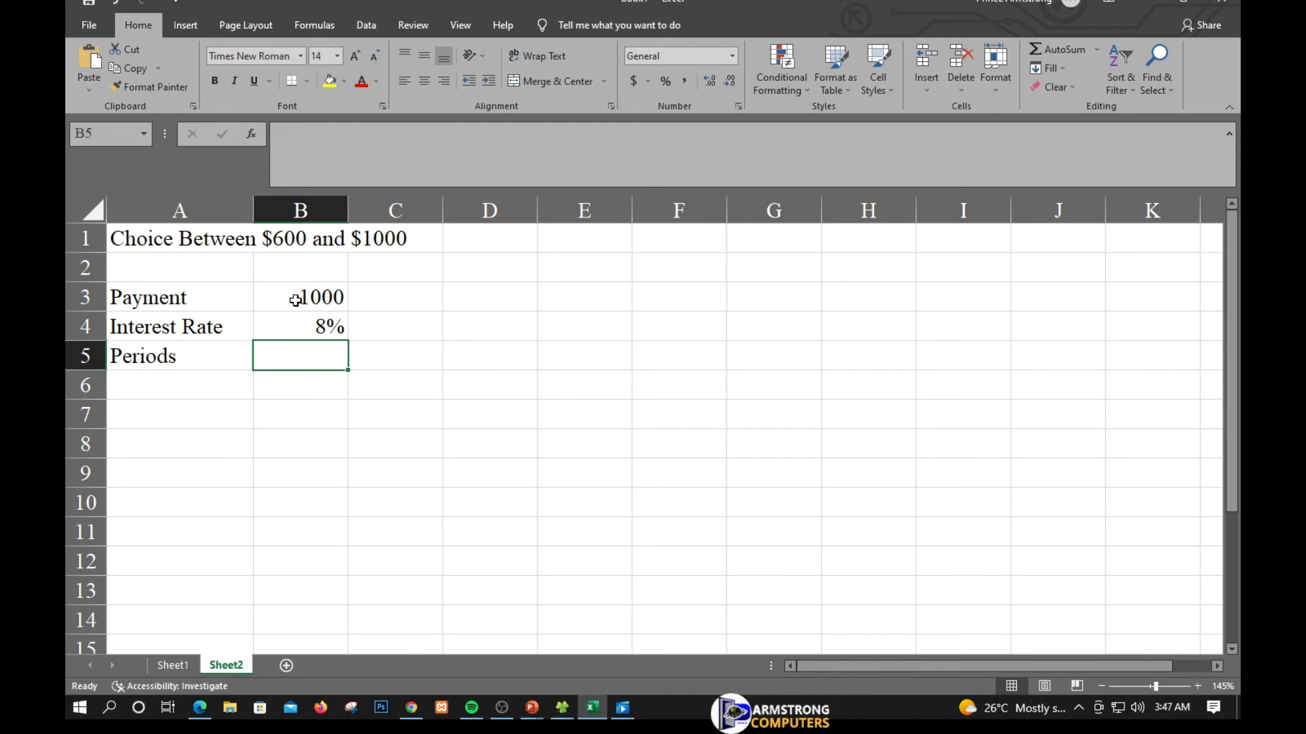
{"action": "type", "text": "5"}
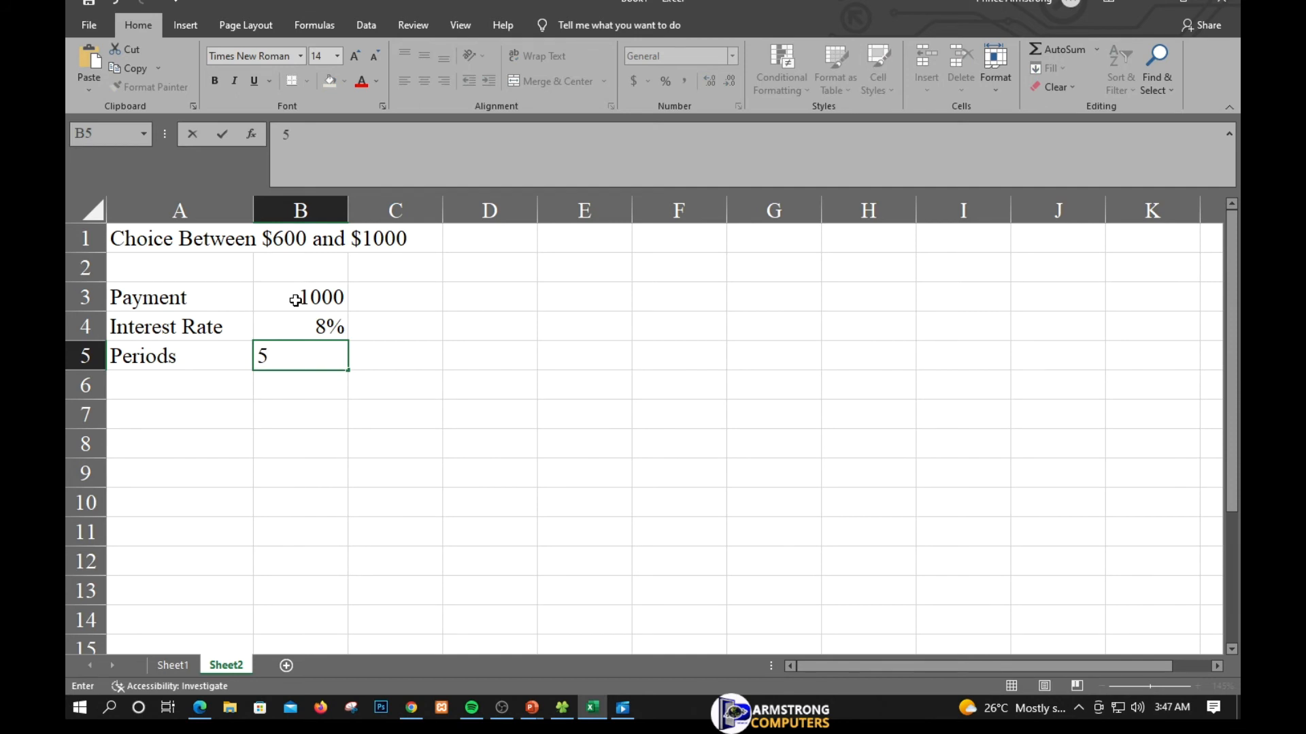
{"action": "key", "text": "Return"}
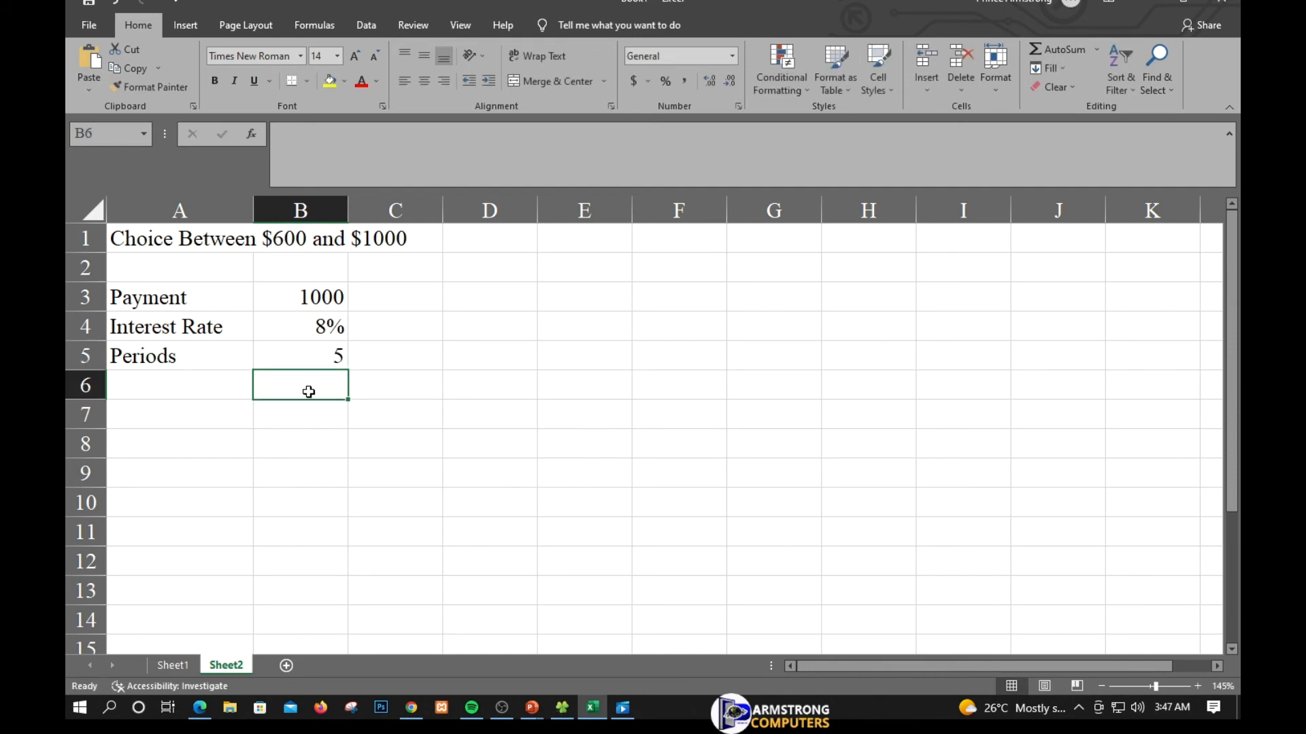
- Enter the formula =fv(b4,b5,b3) in cell C4
{"action": "left_click", "coordinate": [384, 327]}
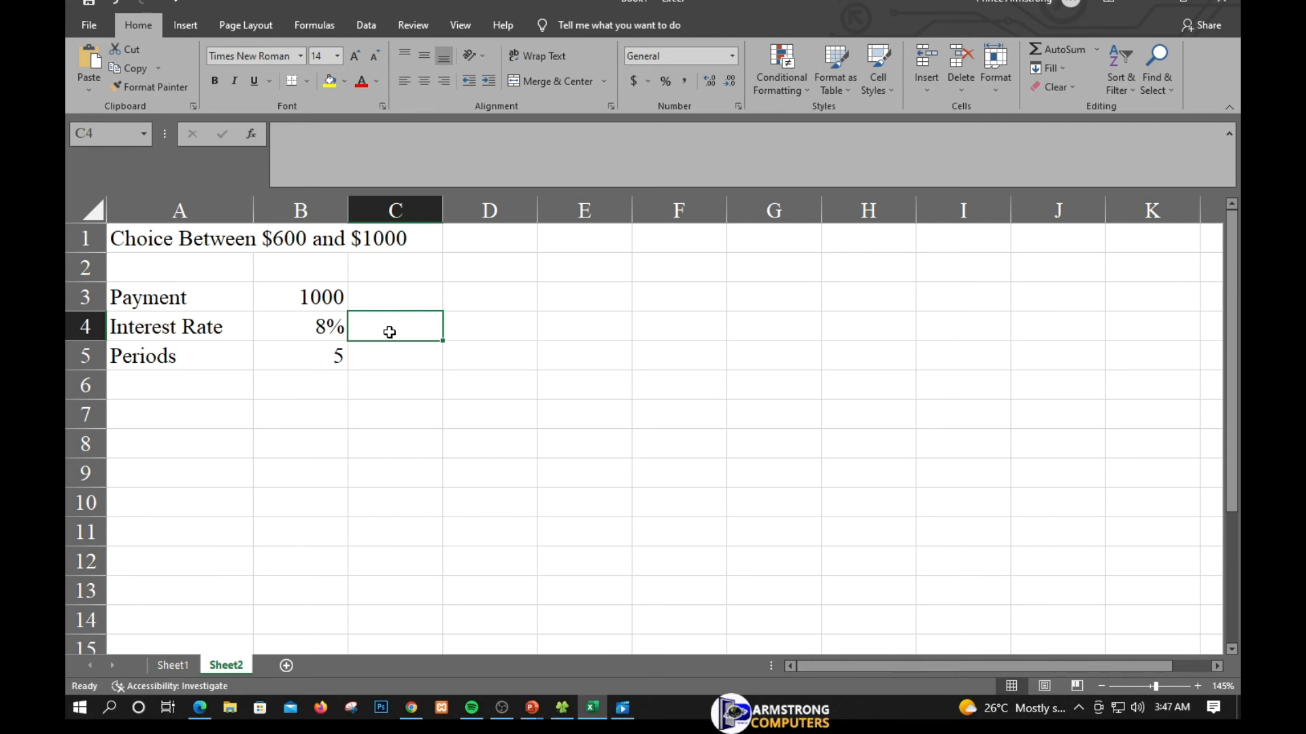
{"action": "type", "text": "="}
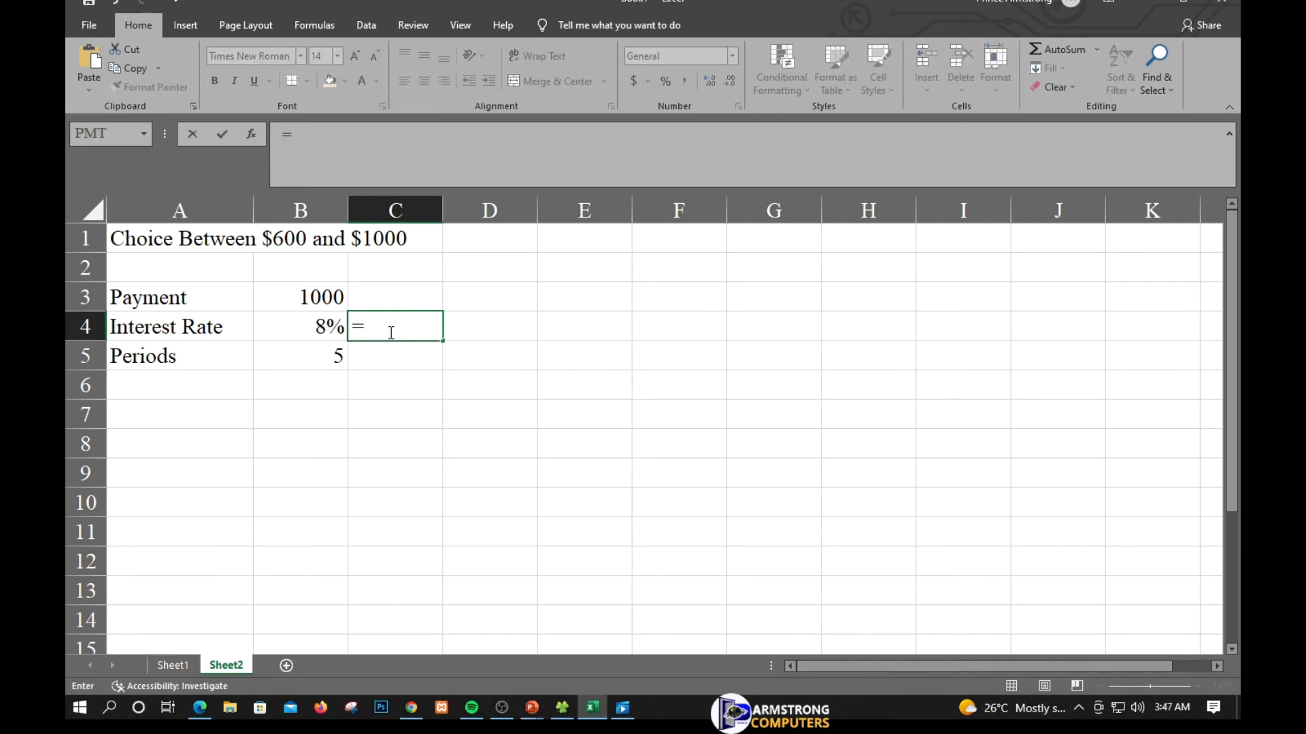
{"action": "type", "text": "fv("}
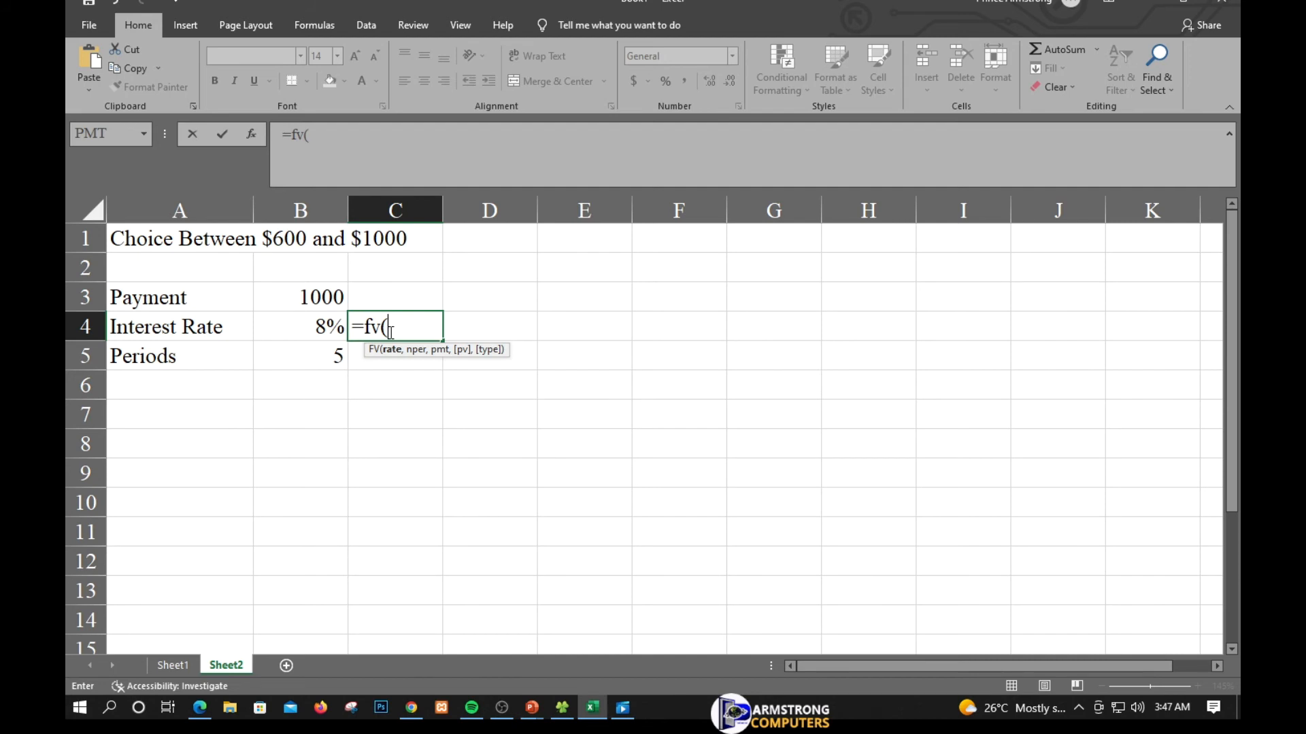
{"action": "type", "text": "b"}
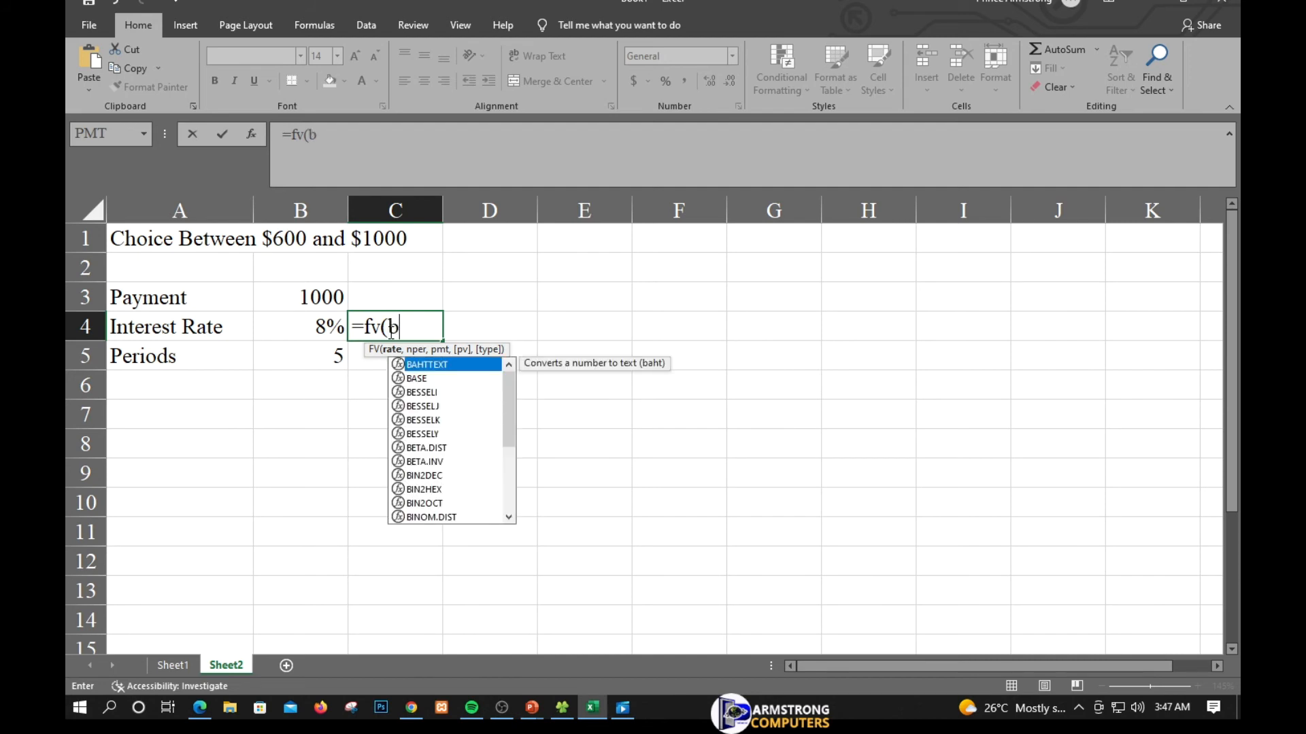
{"action": "type", "text": "4,"}
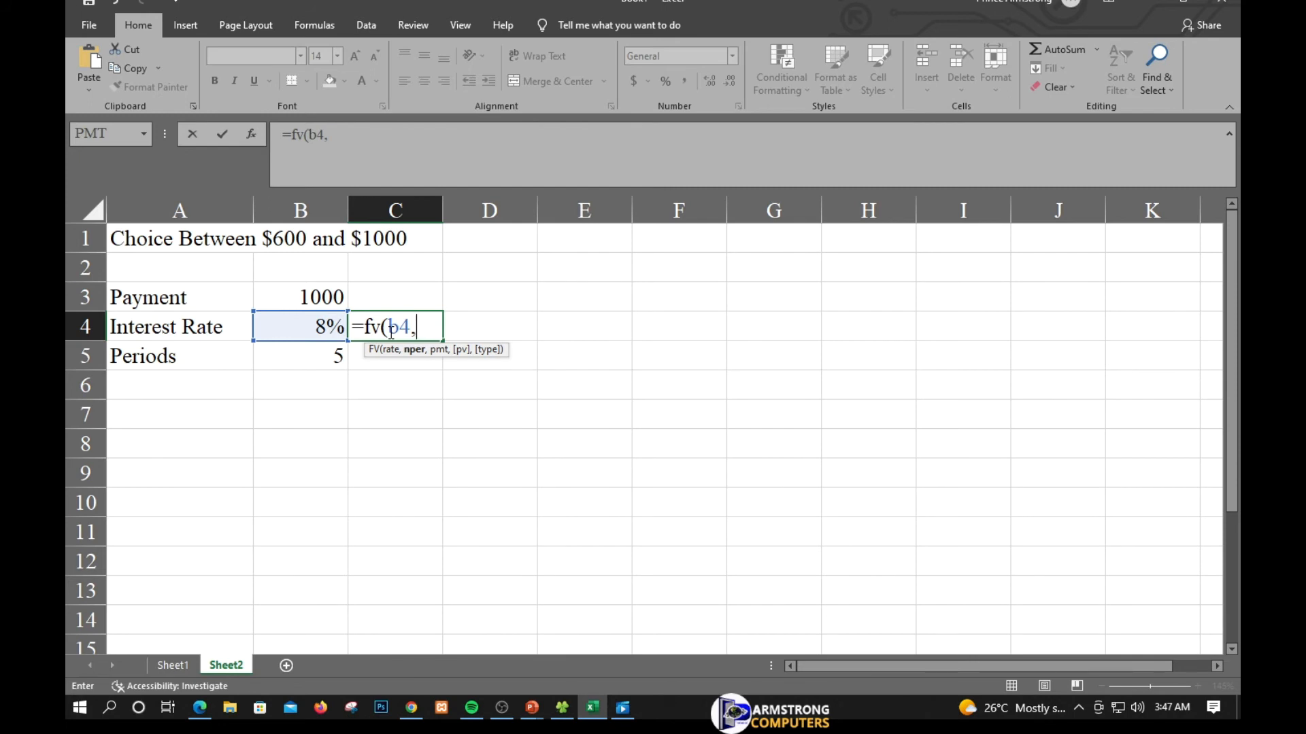
{"action": "type", "text": "b"}
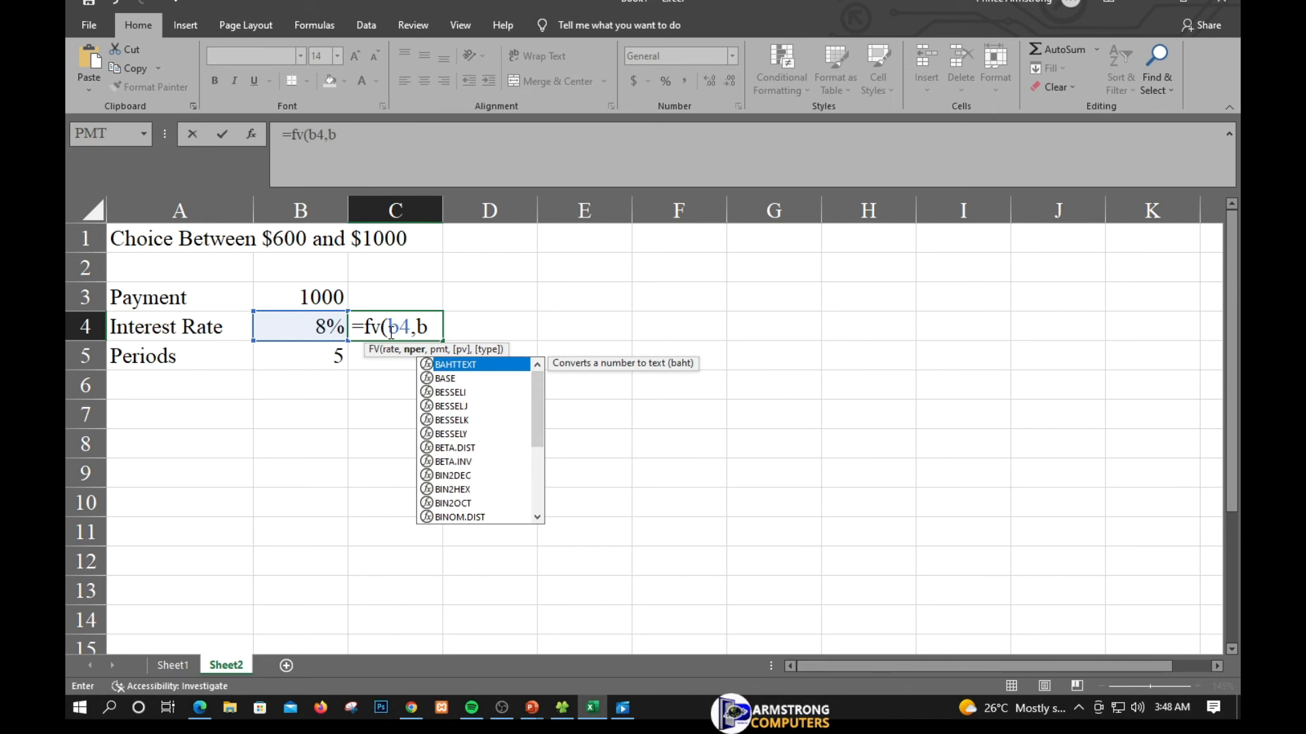
{"action": "type", "text": "5,"}
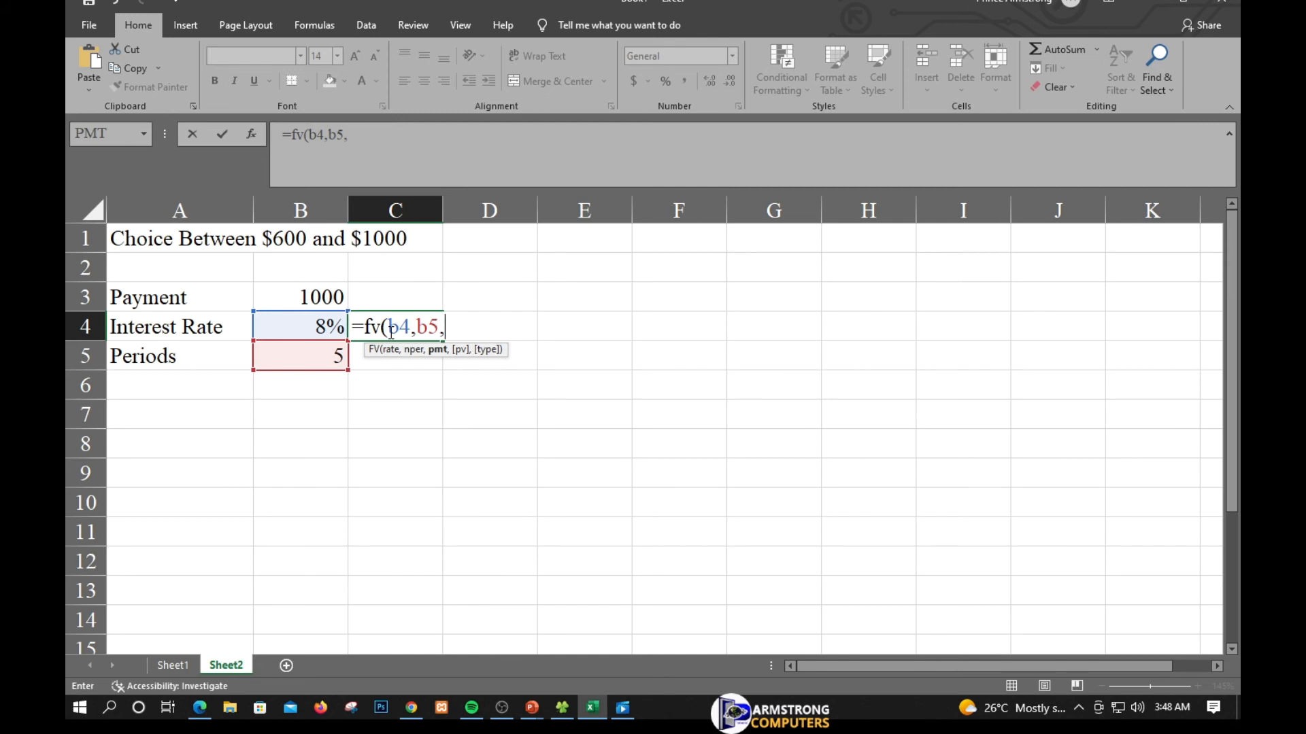
{"action": "type", "text": "b"}
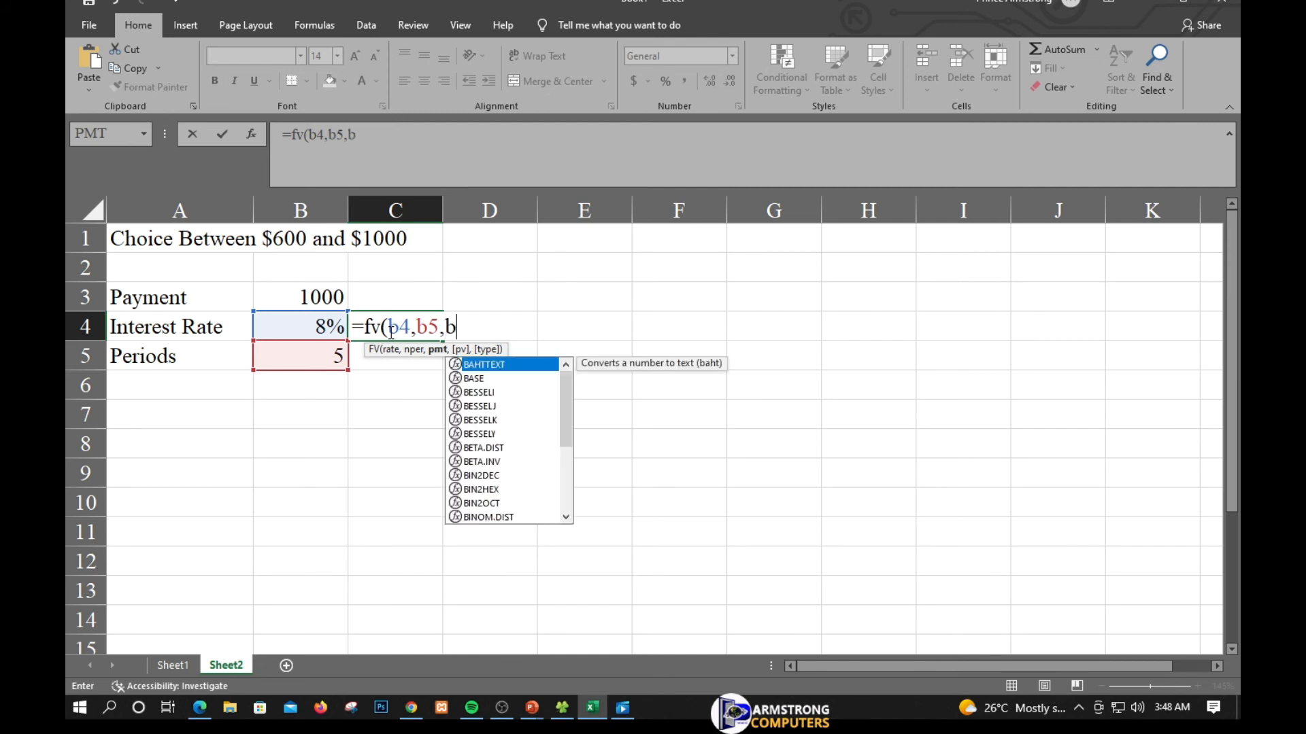
{"action": "type", "text": "3)"}
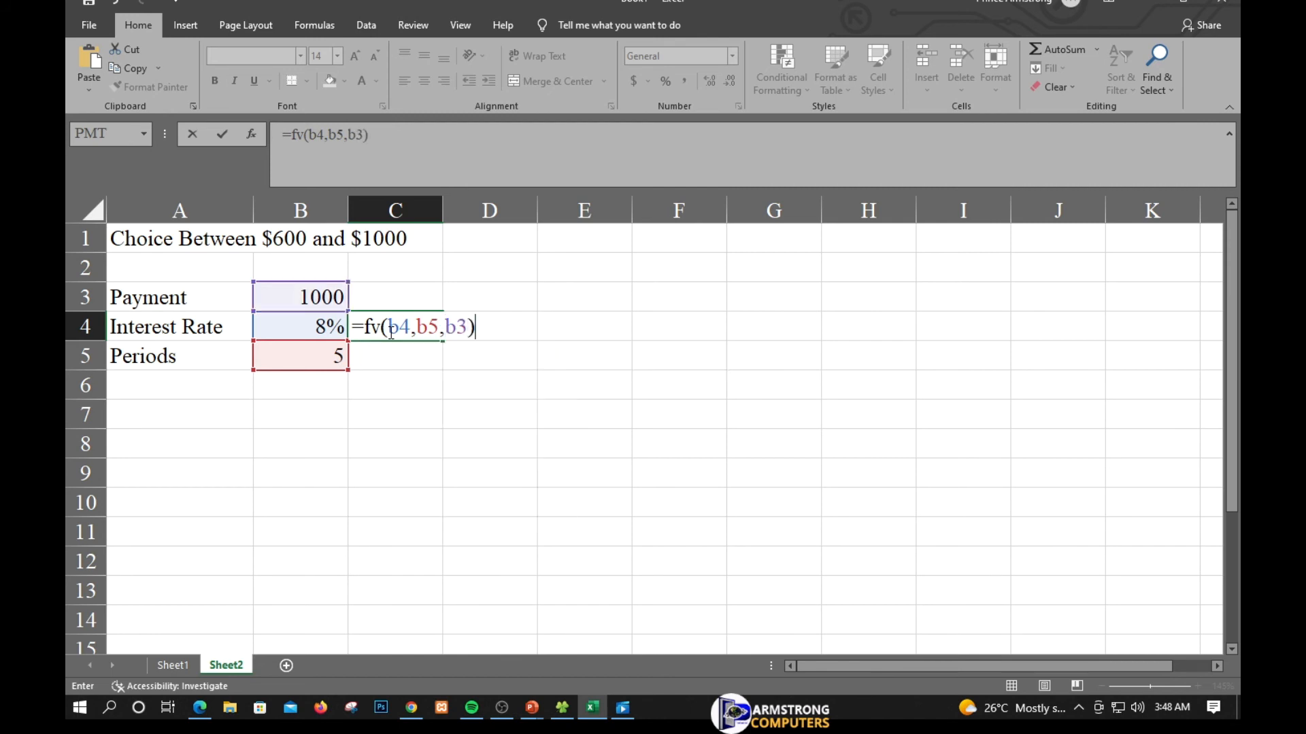
{"action": "key", "text": "Return"}
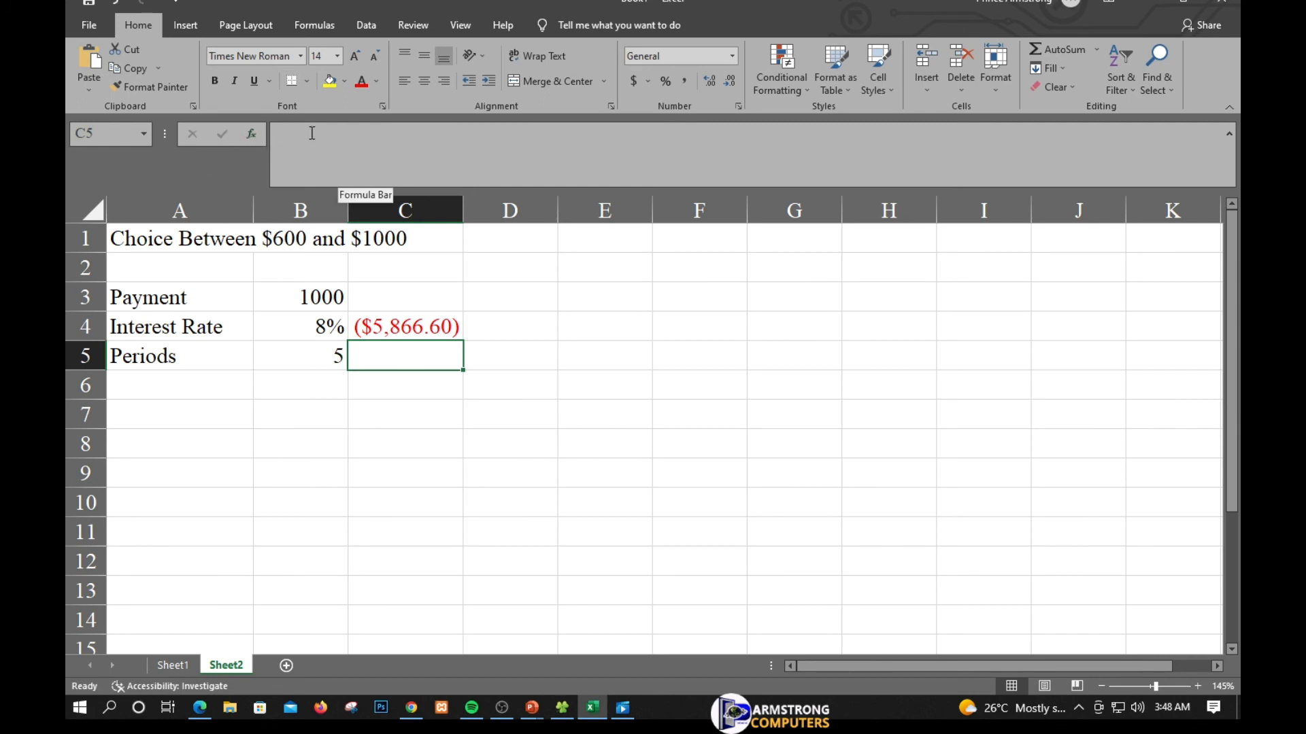
- Open Insert Function for cell C5 and choose the FV function from the full function list
{"action": "left_click", "coordinate": [252, 136]}
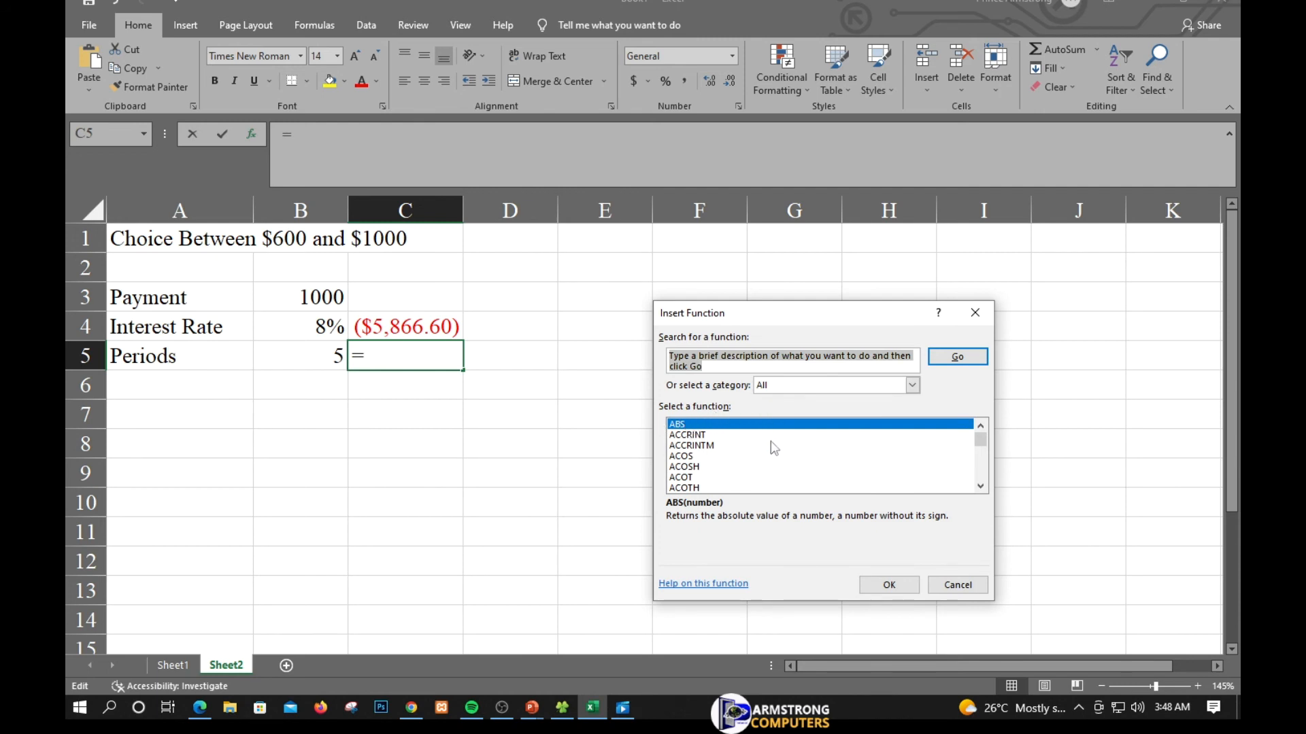
{"action": "type", "text": "ff"}
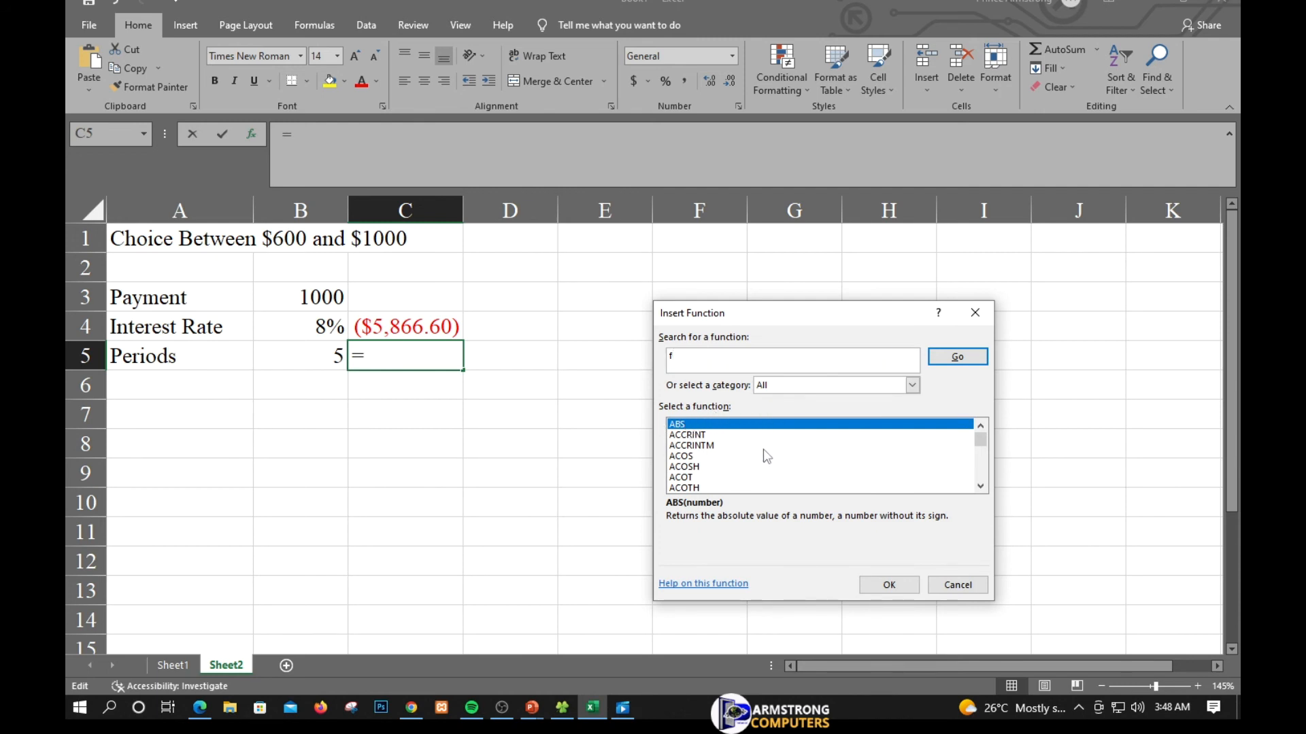
{"action": "key", "text": "BackSpace"}
{"action": "key", "text": "BackSpace"}
{"action": "left_click", "coordinate": [677, 457]}
{"action": "key", "text": "f"}
{"action": "key", "text": "f"}
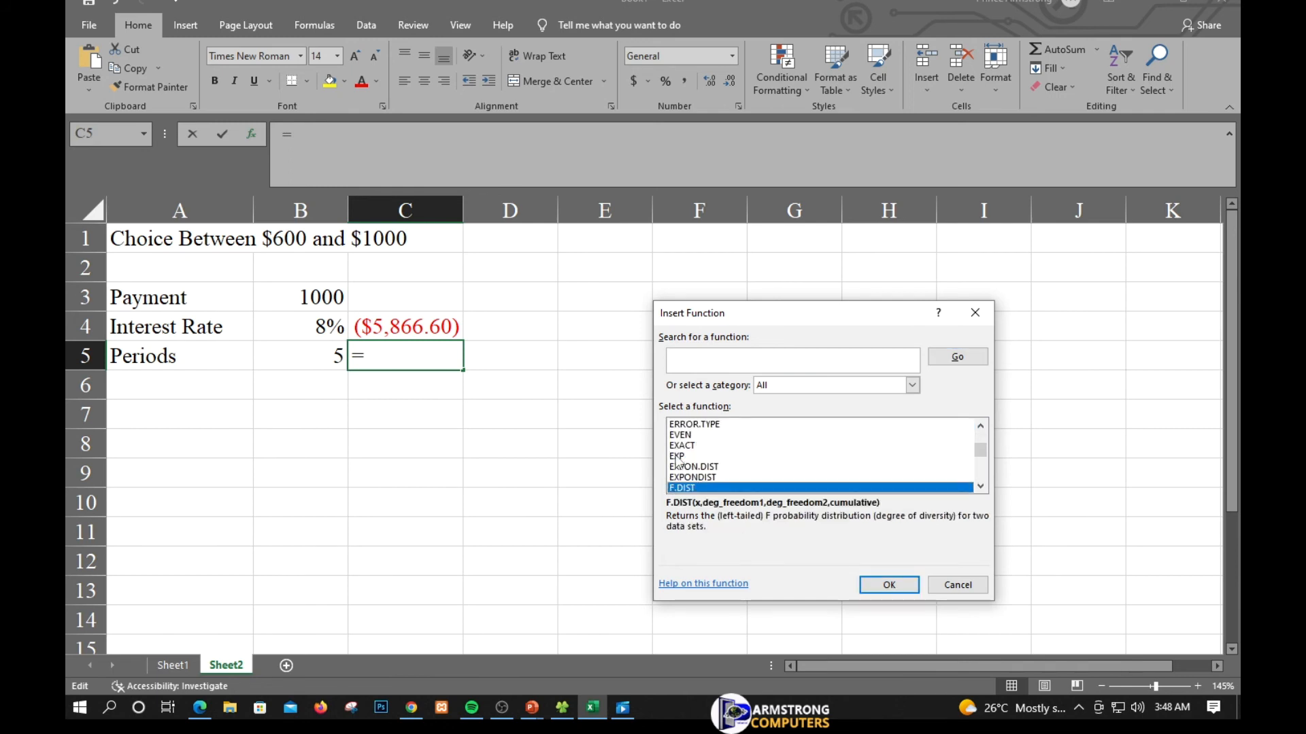
{"action": "key", "text": "f"}
{"action": "key", "text": "f"}
{"action": "key", "text": "f"}
{"action": "key", "text": "f"}
{"action": "key", "text": "f"}
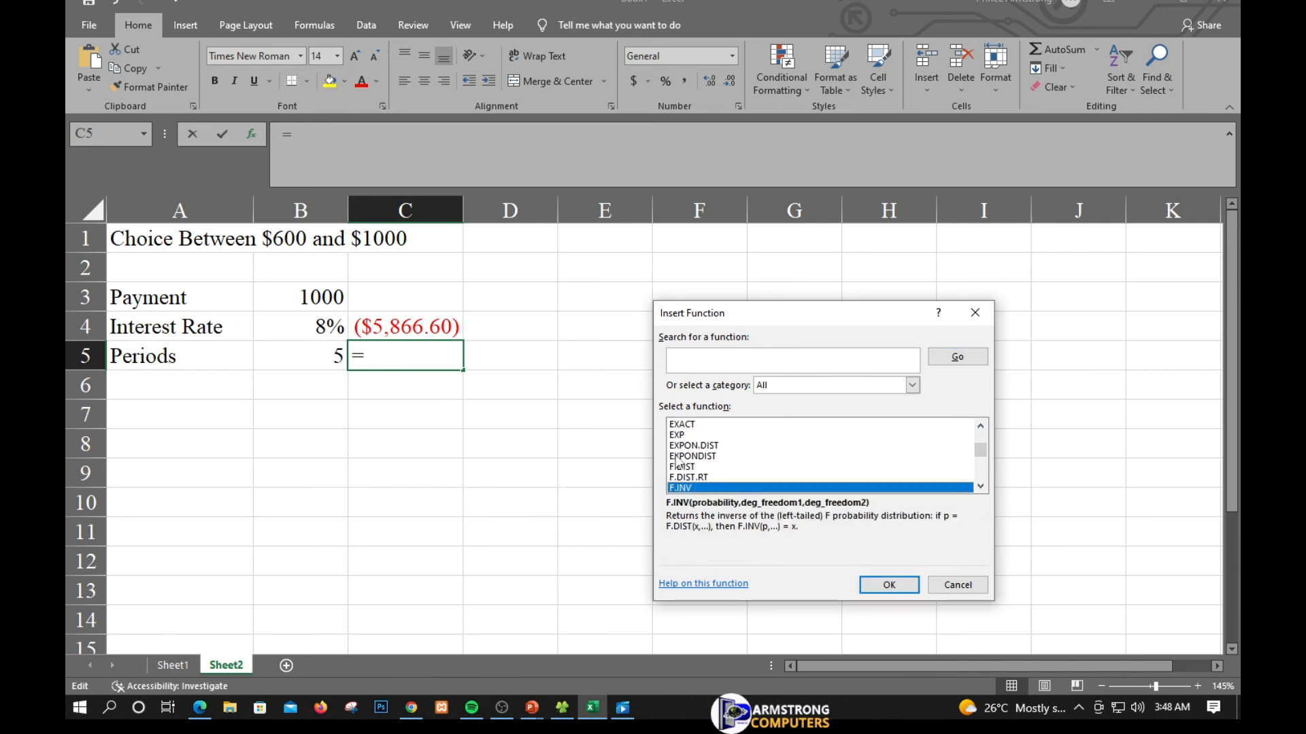
{"action": "key", "text": "f"}
{"action": "key", "text": "f"}
{"action": "key", "text": "f"}
{"action": "key", "text": "f"}
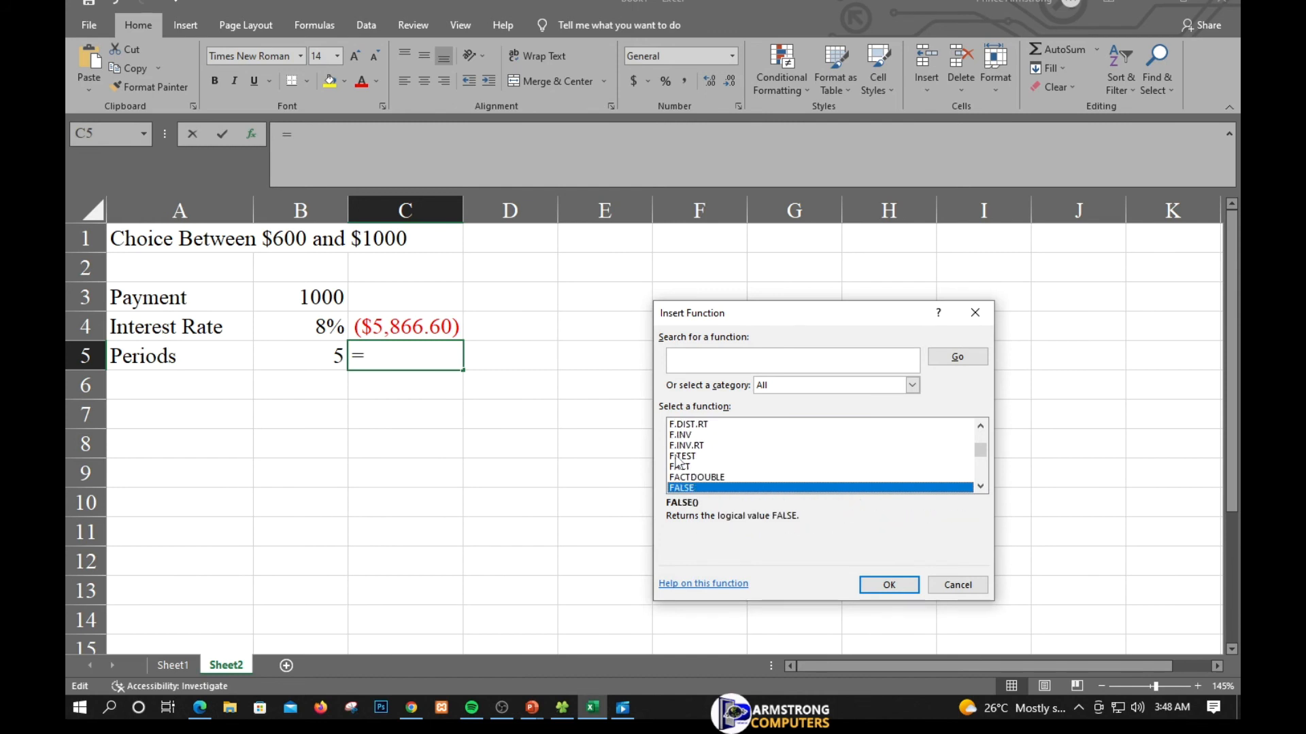
{"action": "key", "text": "f"}
{"action": "key", "text": "f"}
{"action": "key", "text": "f"}
{"action": "key", "text": "f"}
{"action": "key", "text": "f"}
{"action": "key", "text": "f"}
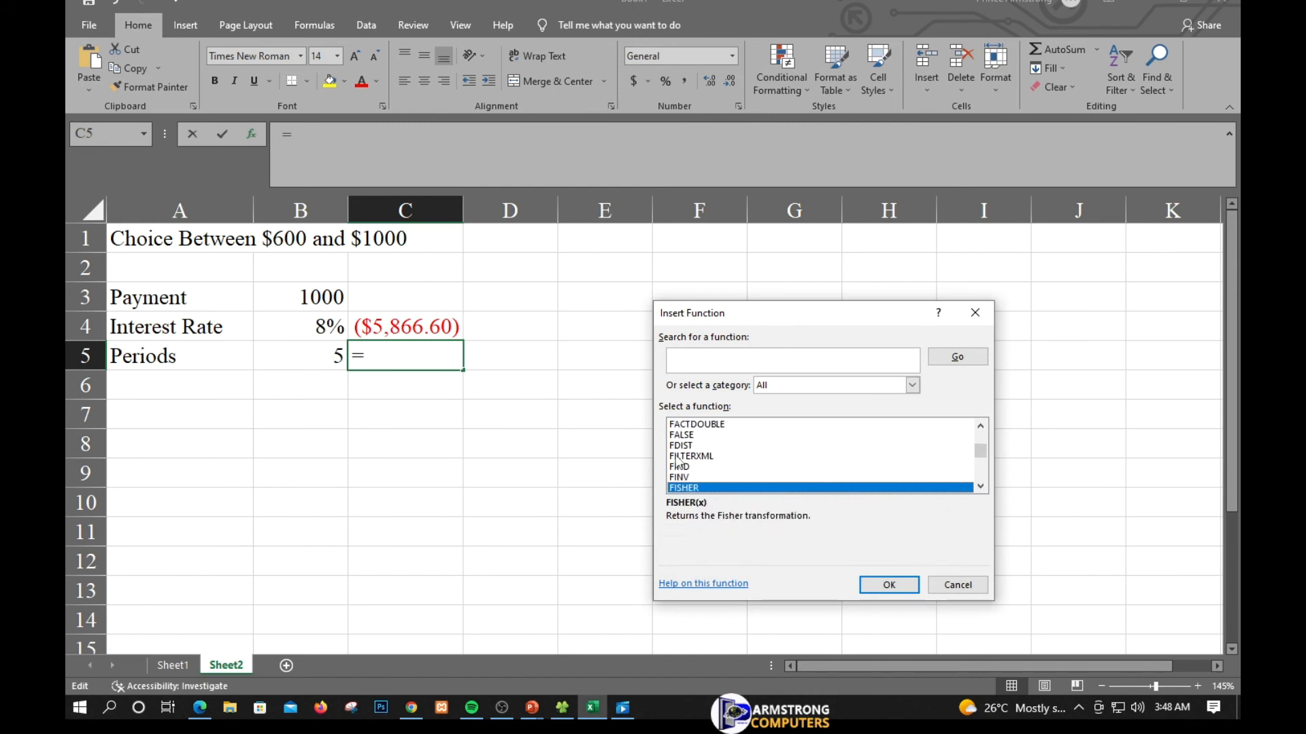
{"action": "key", "text": "f"}
{"action": "key", "text": "f"}
{"action": "key", "text": "f"}
{"action": "key", "text": "f"}
{"action": "key", "text": "f"}
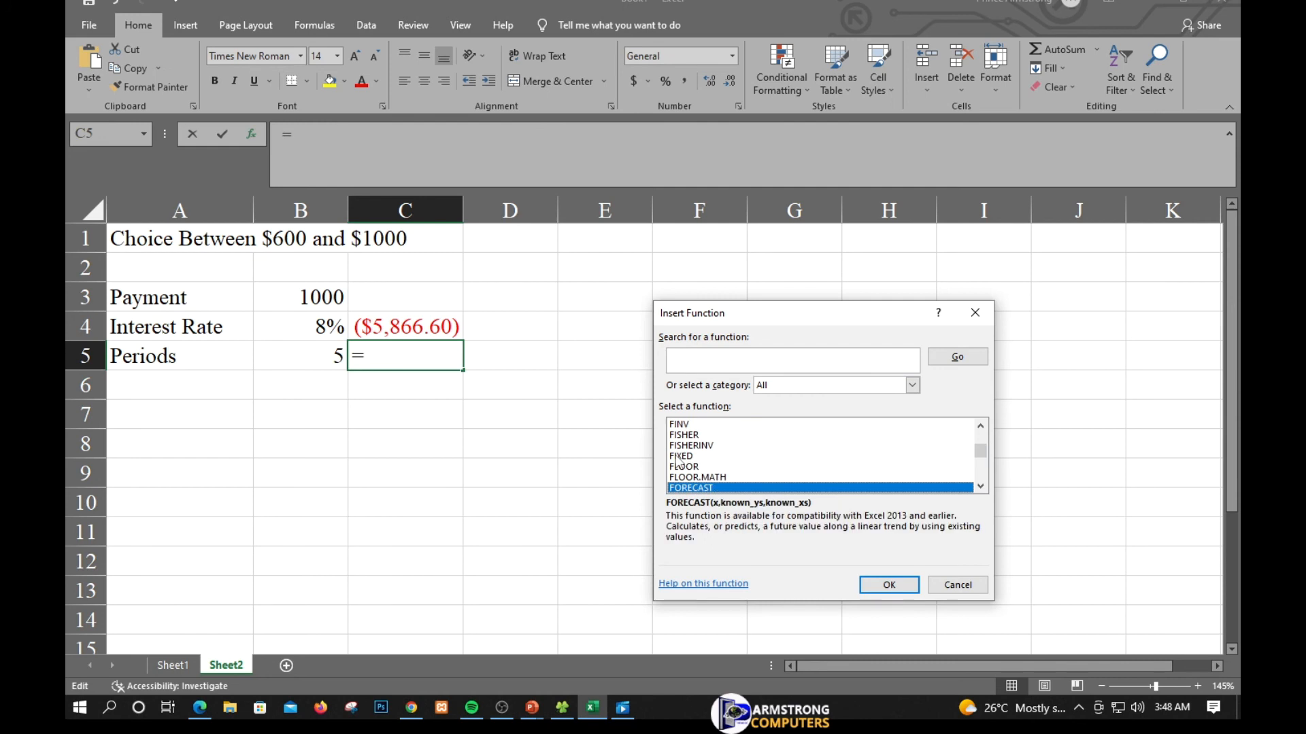
{"action": "key", "text": "f"}
{"action": "key", "text": "f"}
{"action": "key", "text": "f"}
{"action": "key", "text": "f"}
{"action": "key", "text": "f"}
{"action": "key", "text": "f"}
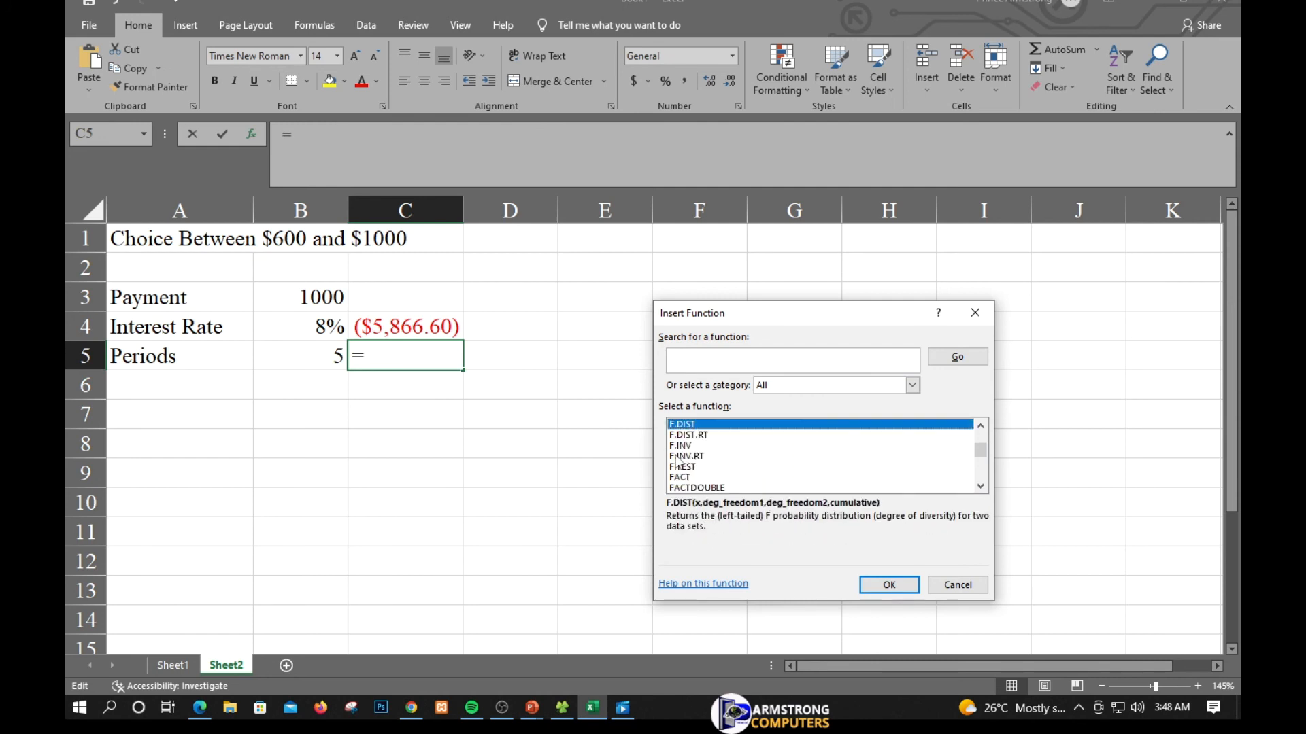
{"action": "scroll", "coordinate": [677, 463], "scroll_direction": "down", "scroll_amount": 8}
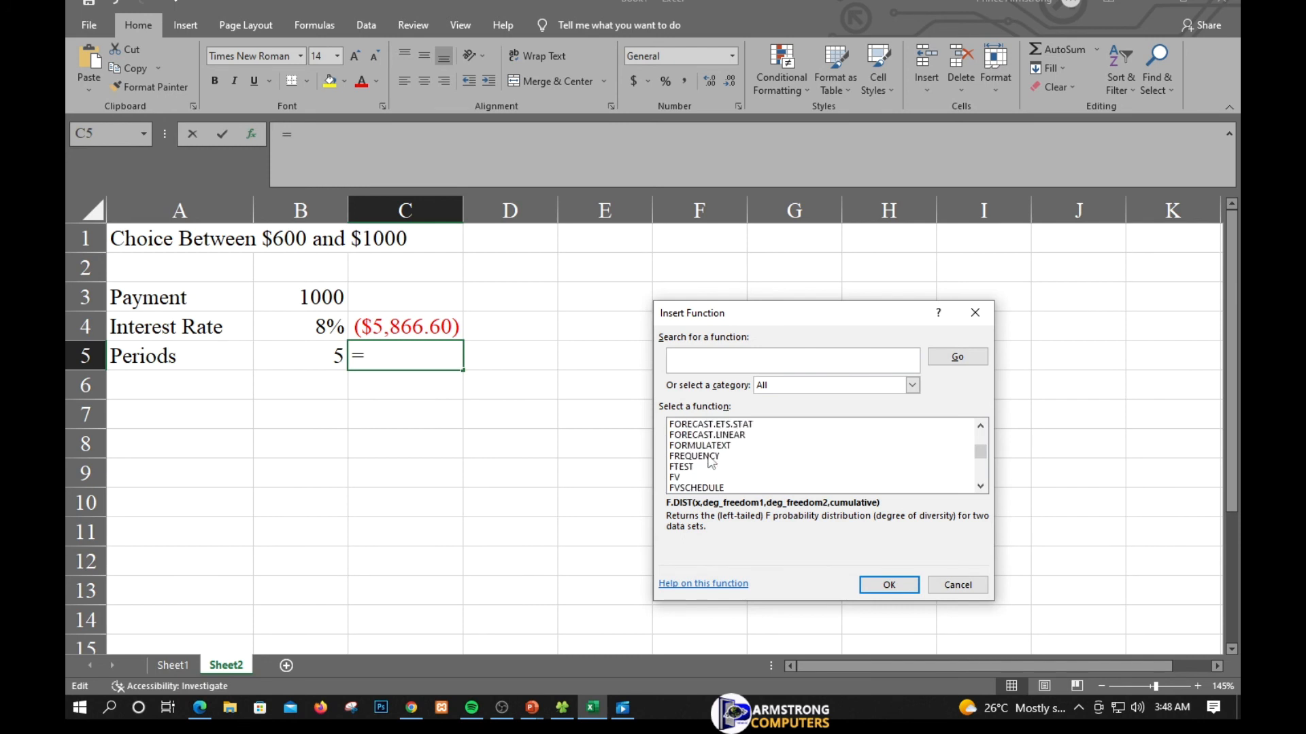
{"action": "left_click", "coordinate": [676, 477]}
{"action": "left_click", "coordinate": [874, 582]}
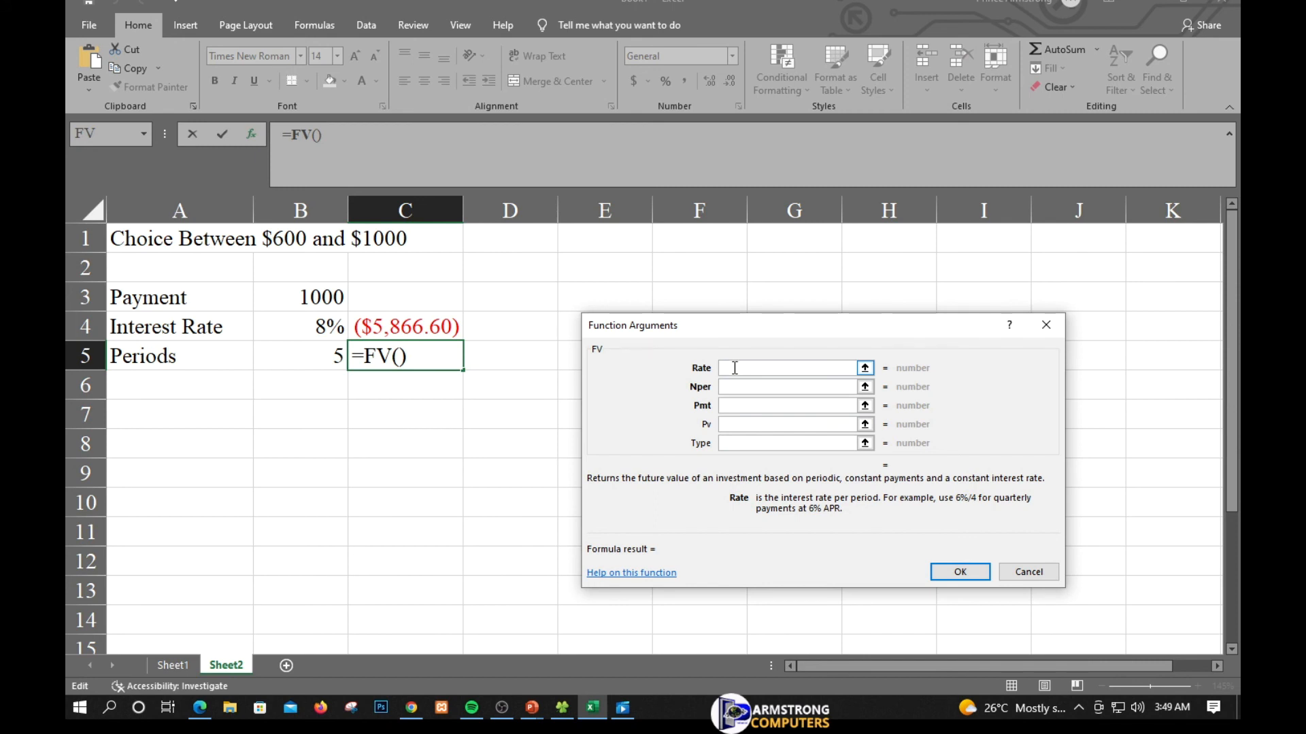
- Set the FV Rate argument to b4 and the Nper argument to b5
{"action": "type", "text": "b4"}
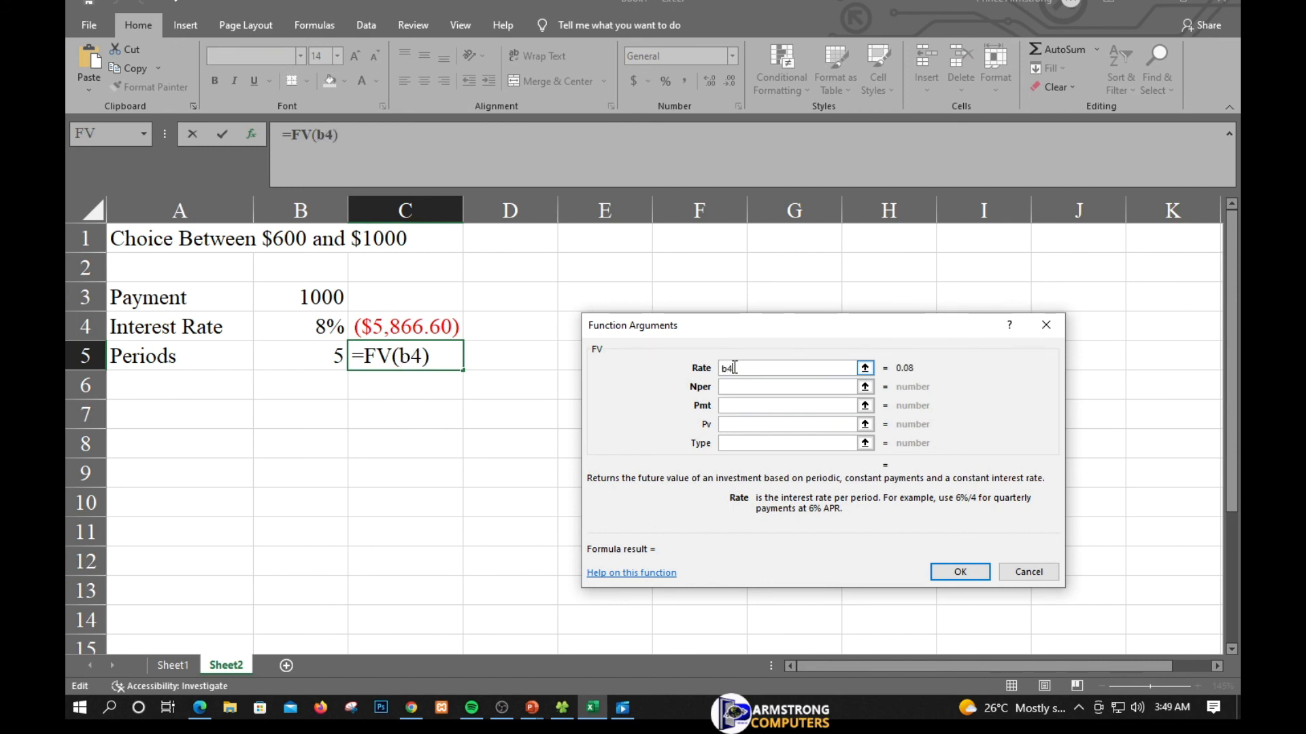
{"action": "left_click", "coordinate": [734, 387]}
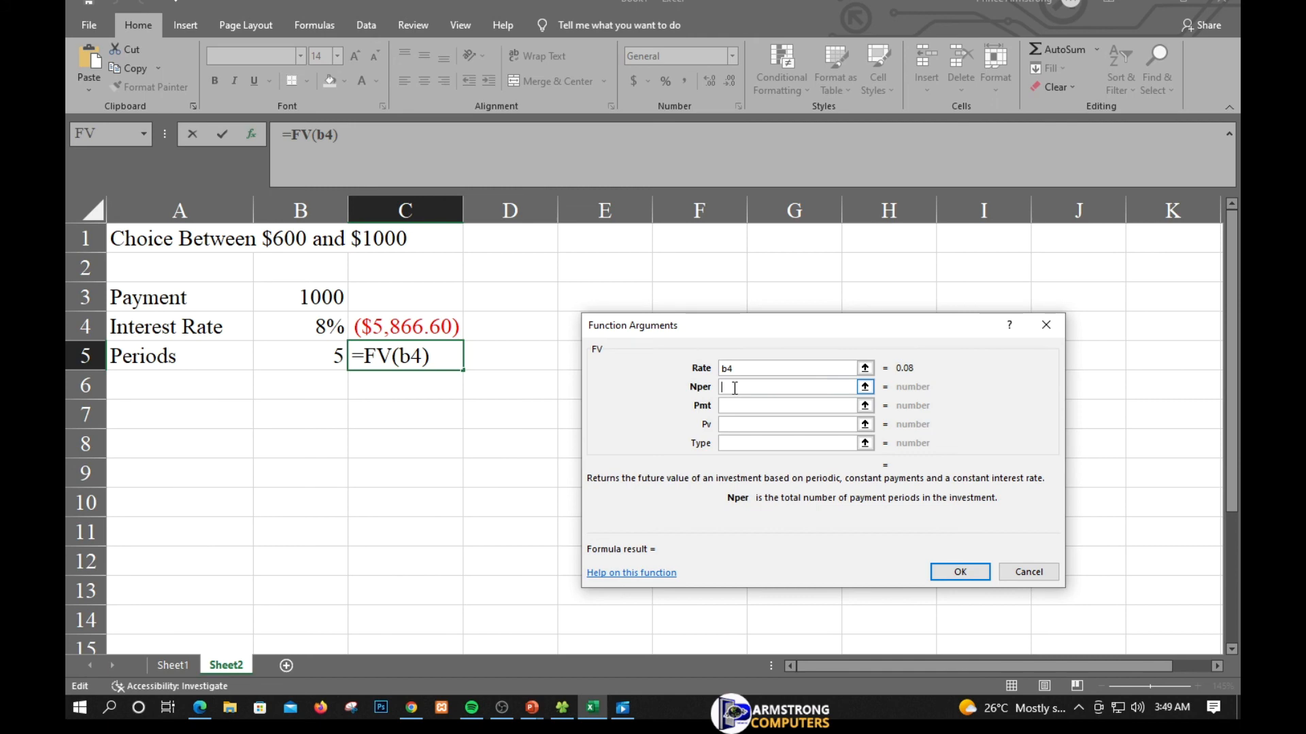
{"action": "type", "text": "b5"}
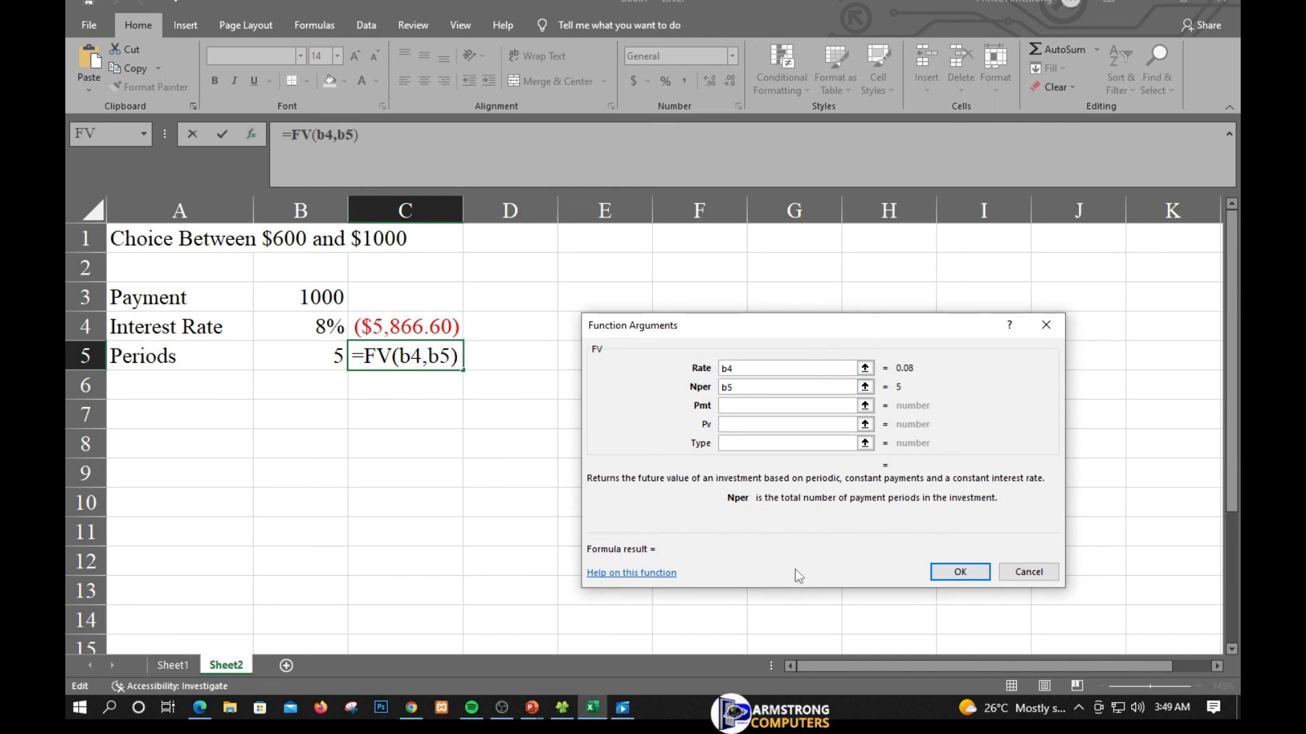
{"action": "left_click", "coordinate": [741, 424]}
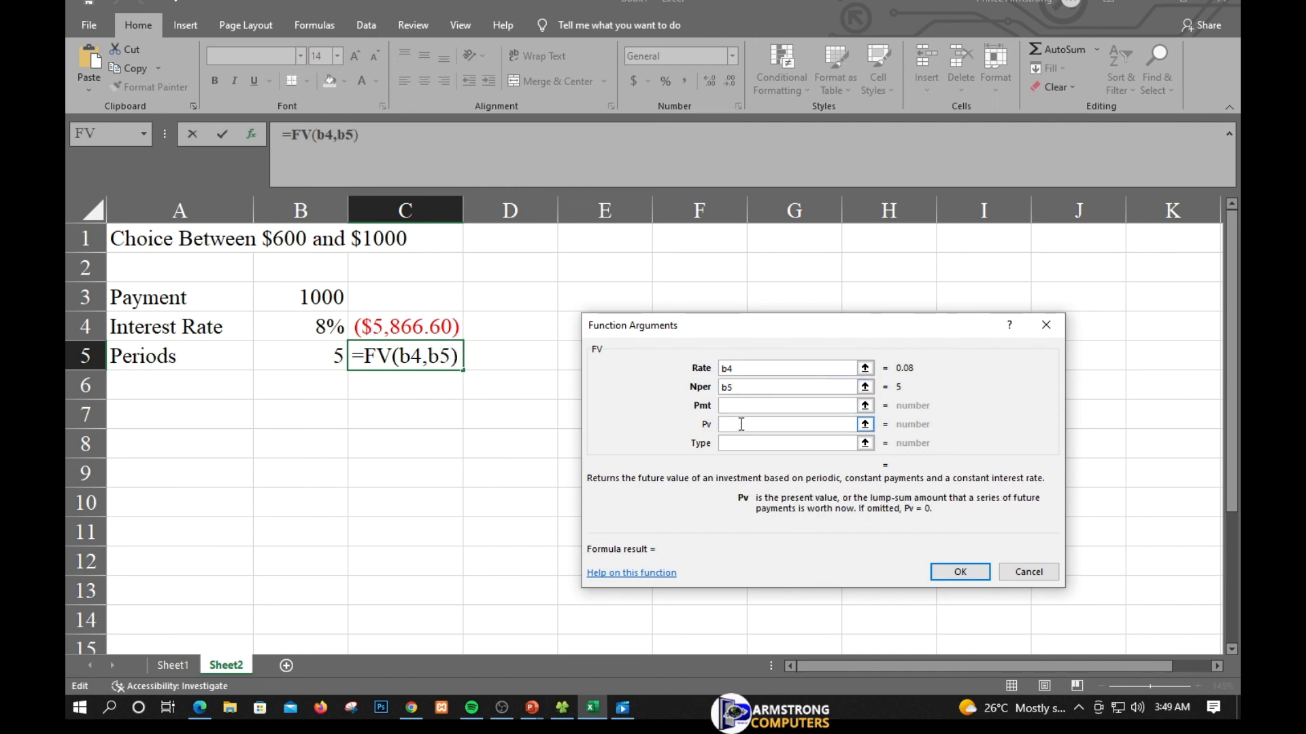
{"action": "left_click", "coordinate": [731, 404]}
{"action": "left_click", "coordinate": [733, 424]}
{"action": "type", "text": "b"}
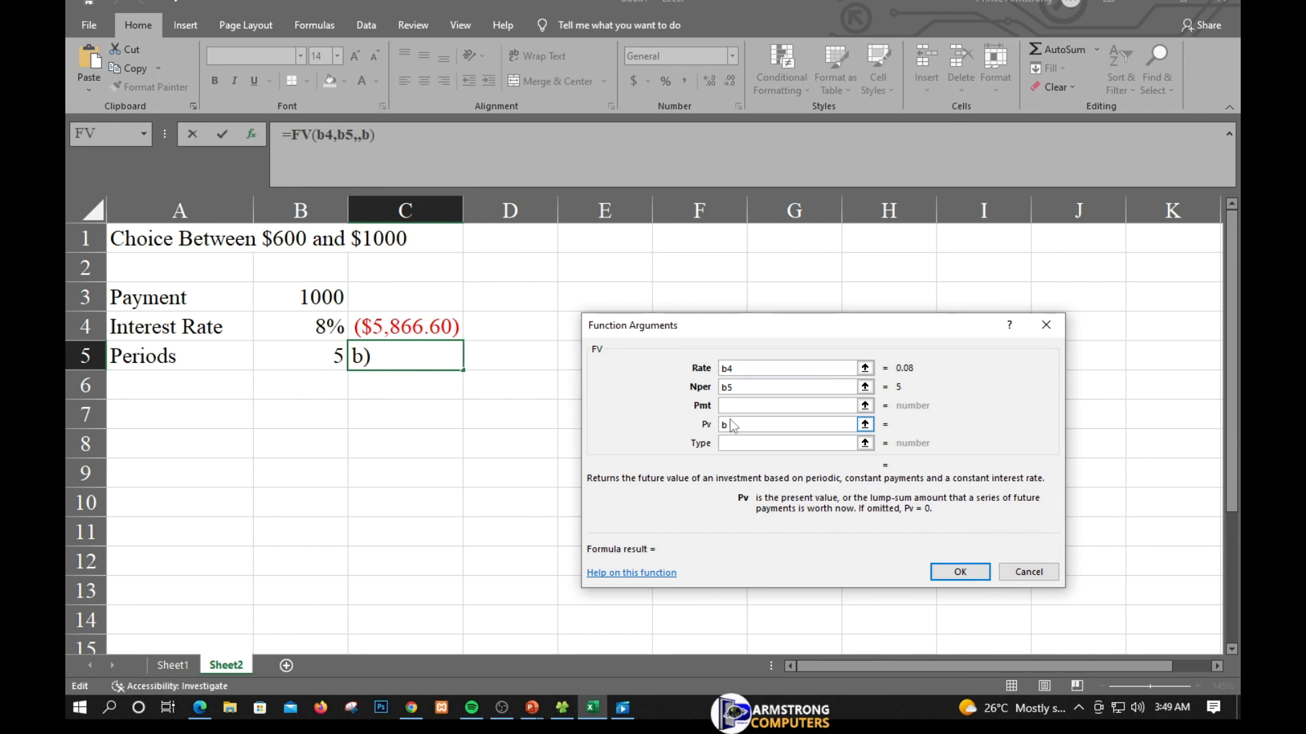
{"action": "type", "text": "3"}
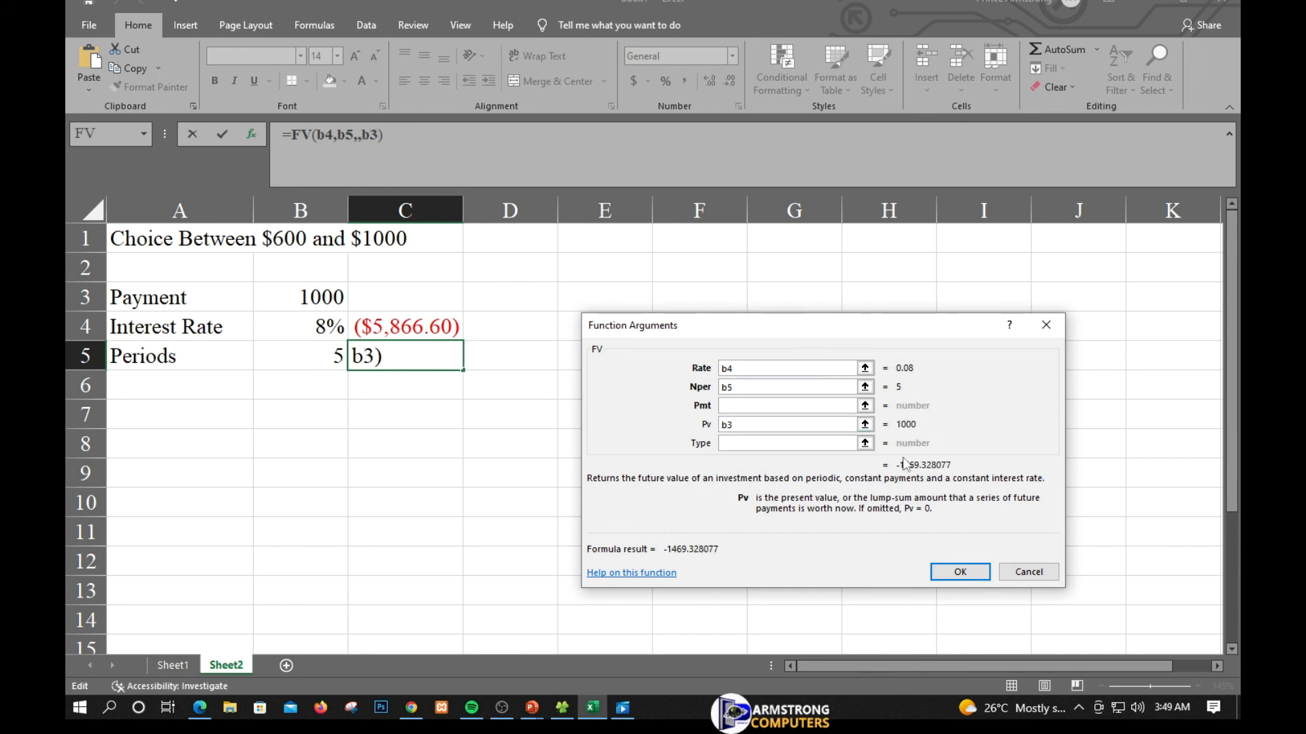
{"action": "left_click_drag", "start_coordinate": [752, 425], "coordinate": [658, 431]}
{"action": "key", "text": "BackSpace"}
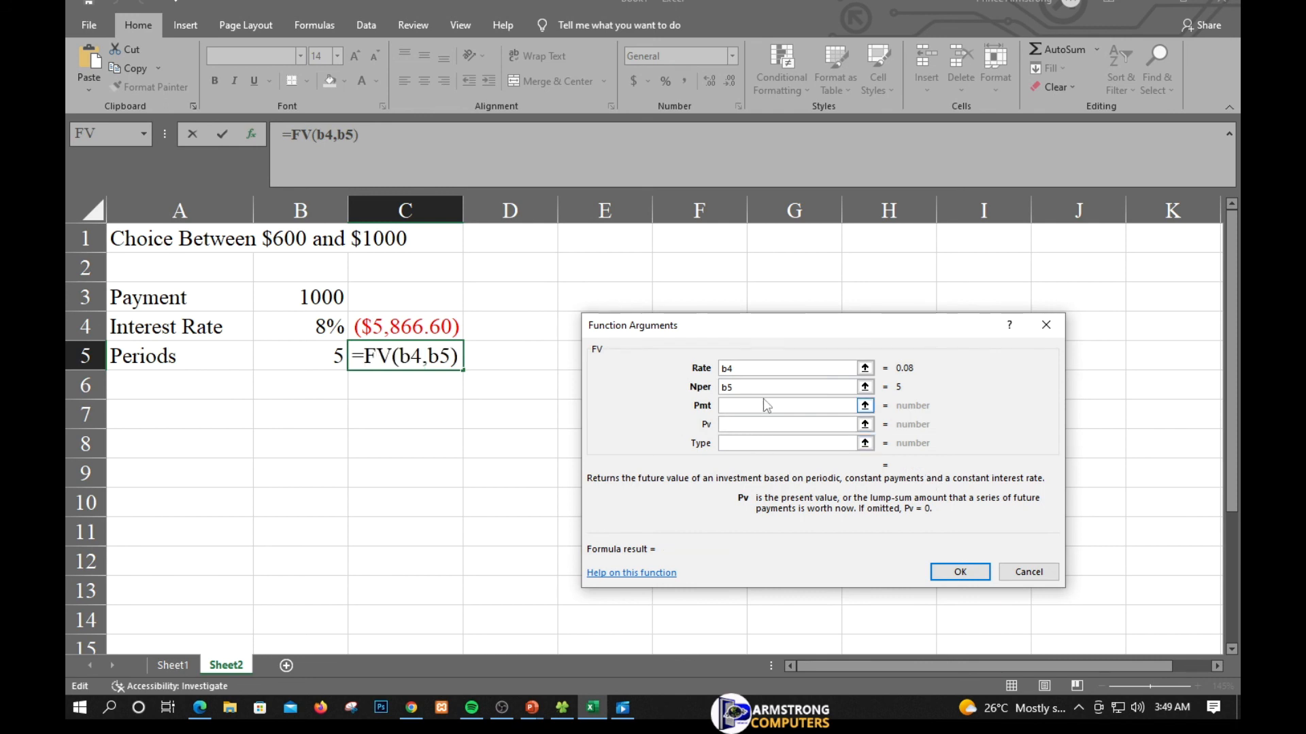
- Set the Pmt argument to b3 and confirm the FV function in cell C5
{"action": "left_click", "coordinate": [766, 405]}
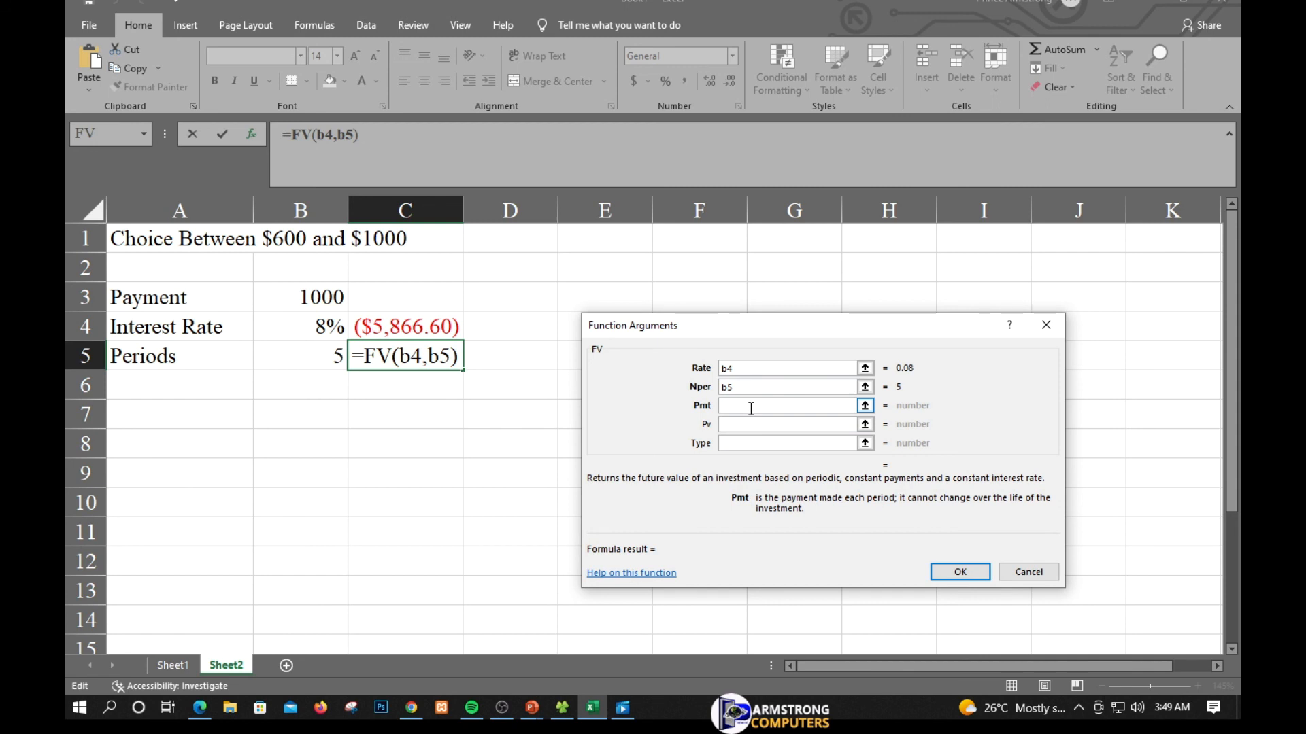
{"action": "type", "text": "b"}
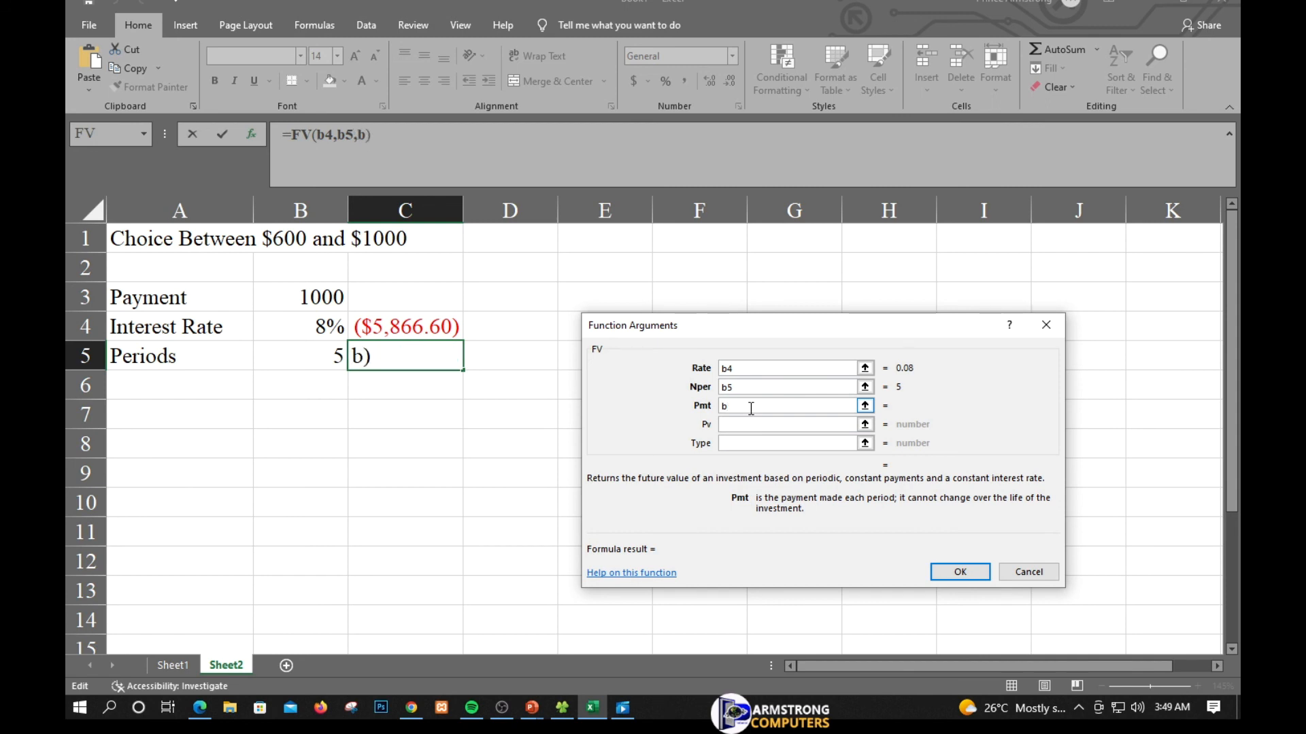
{"action": "type", "text": "3"}
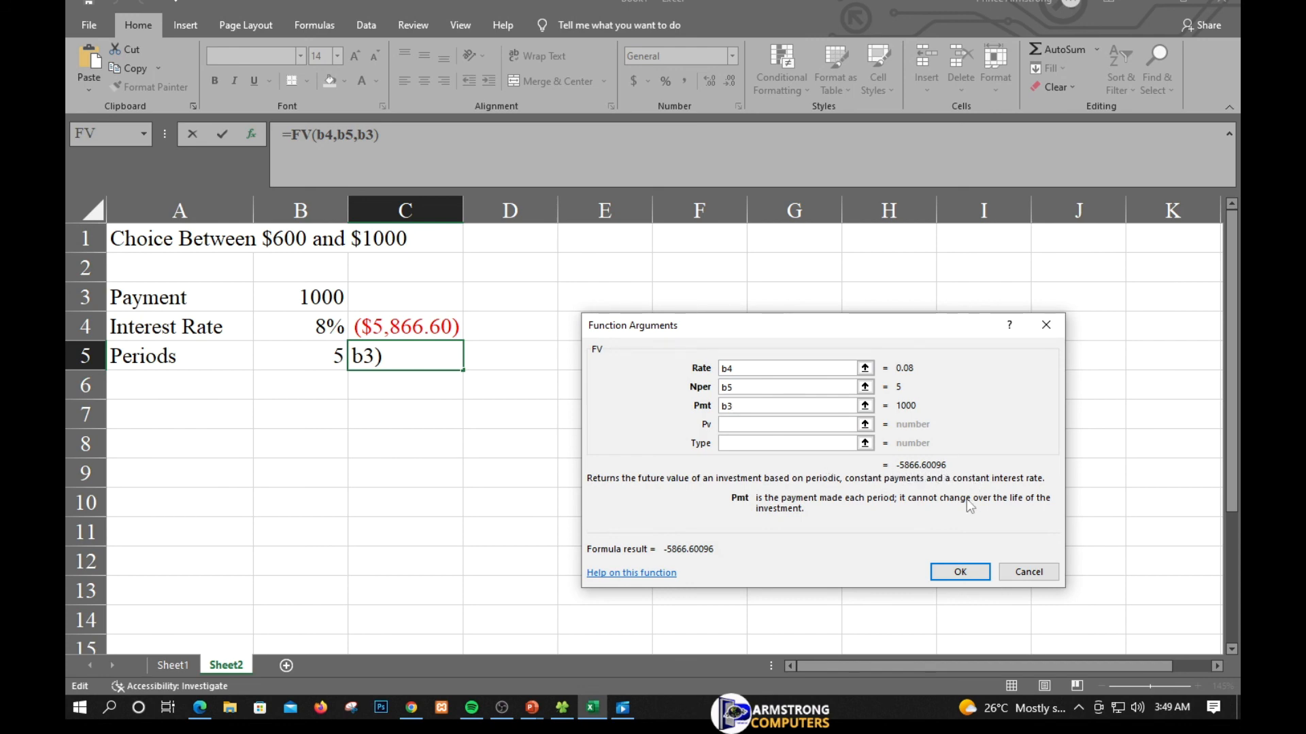
{"action": "left_click", "coordinate": [955, 571]}
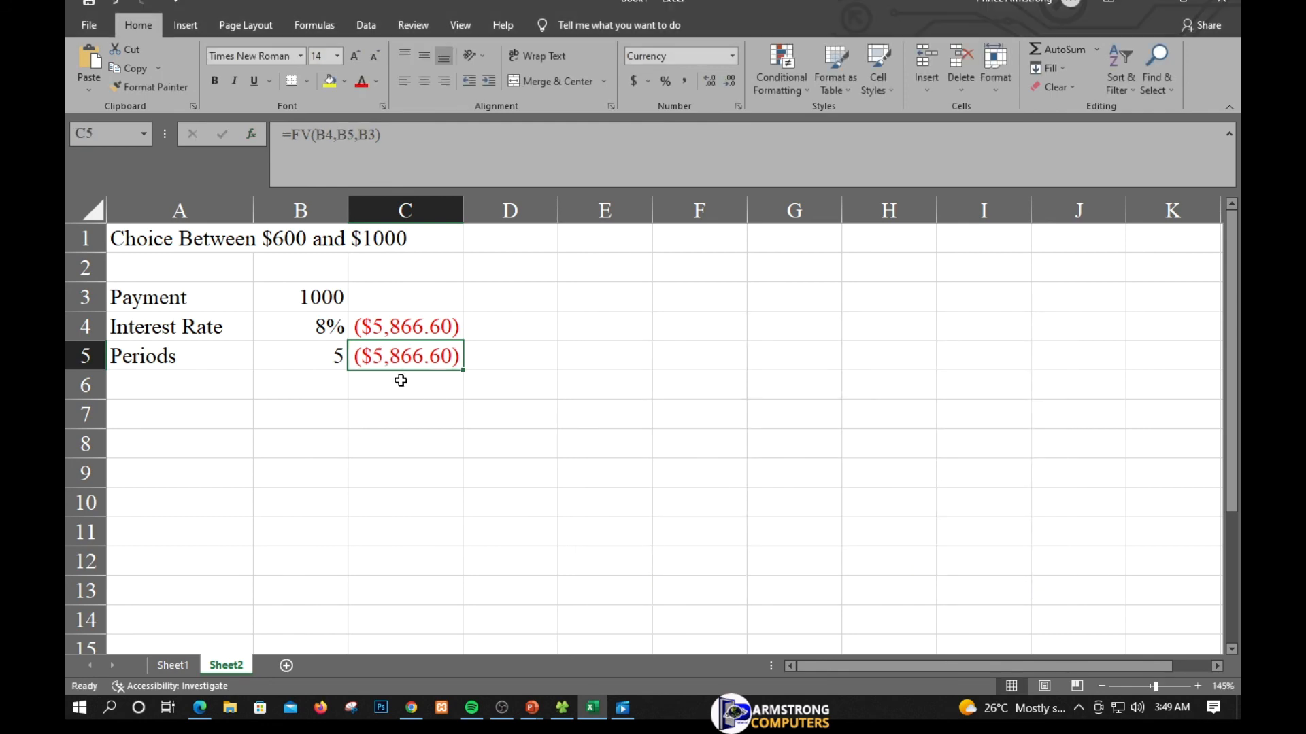